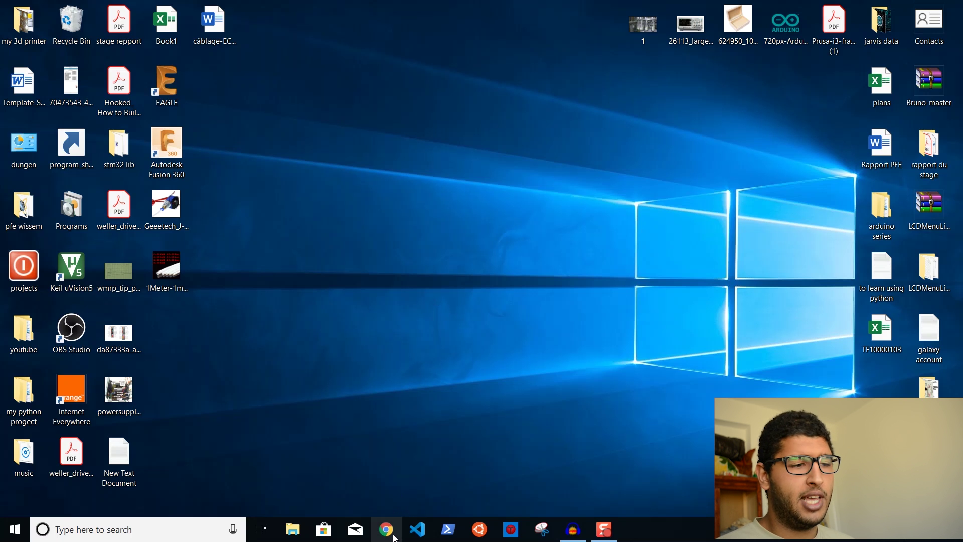
Open Chrome and go to the Tinkercad website
click(394, 532)
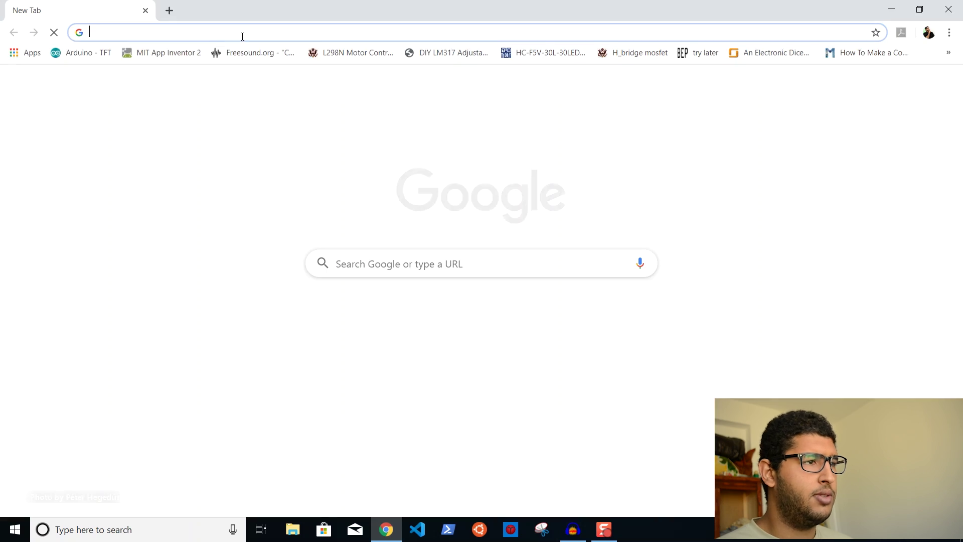
text(tink)
key(Return)
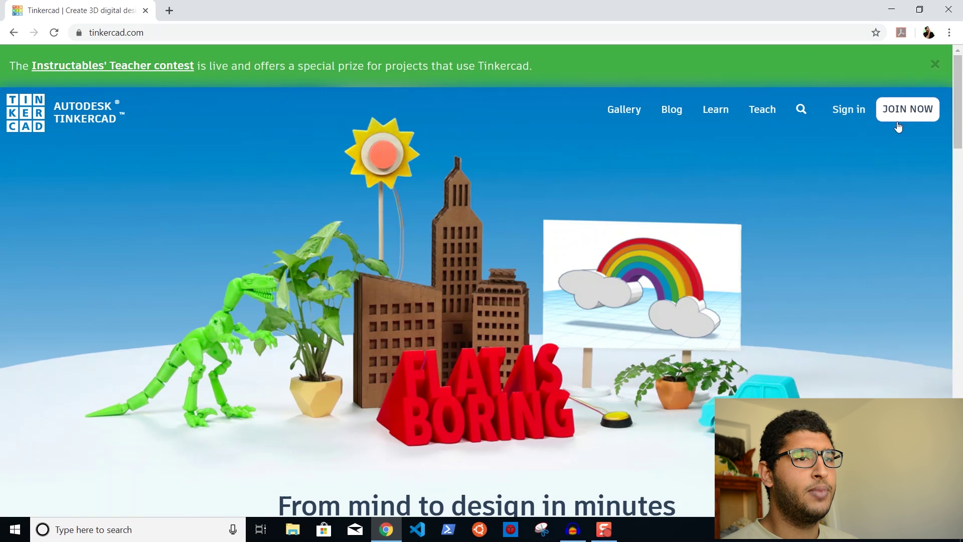
Sign in to Tinkercad with the saved e-mail and password
click(847, 109)
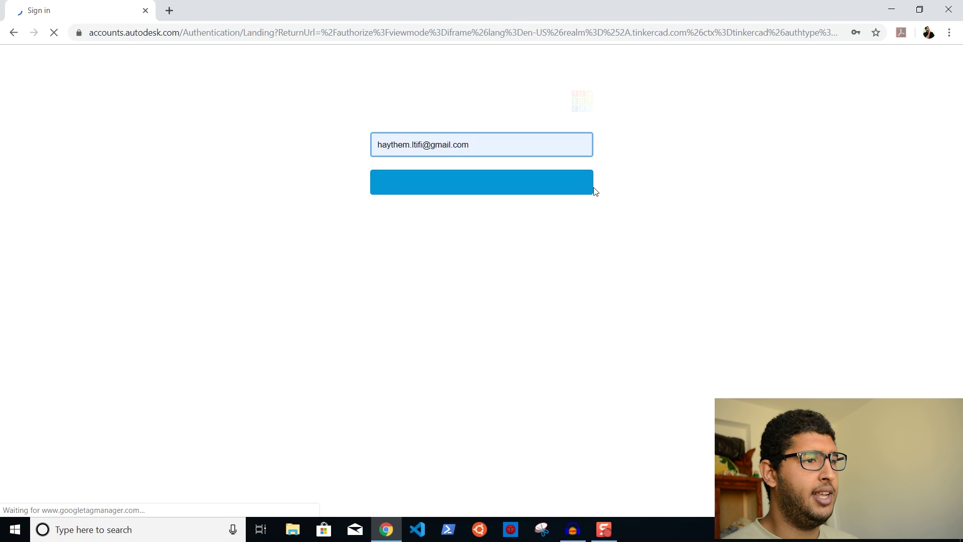
click(422, 190)
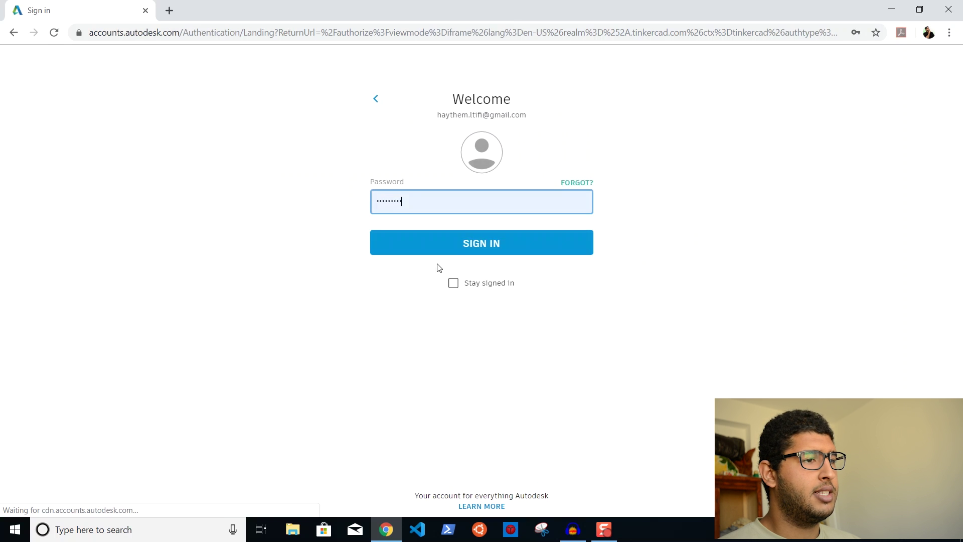
click(437, 244)
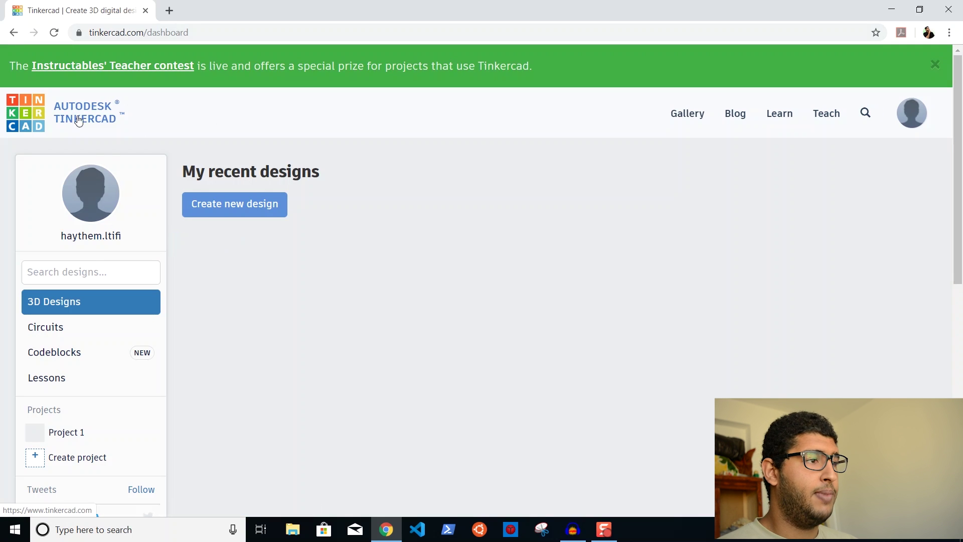
Create a new blank circuit from the dashboard's Circuits list
scroll(195, 211, down, 1)
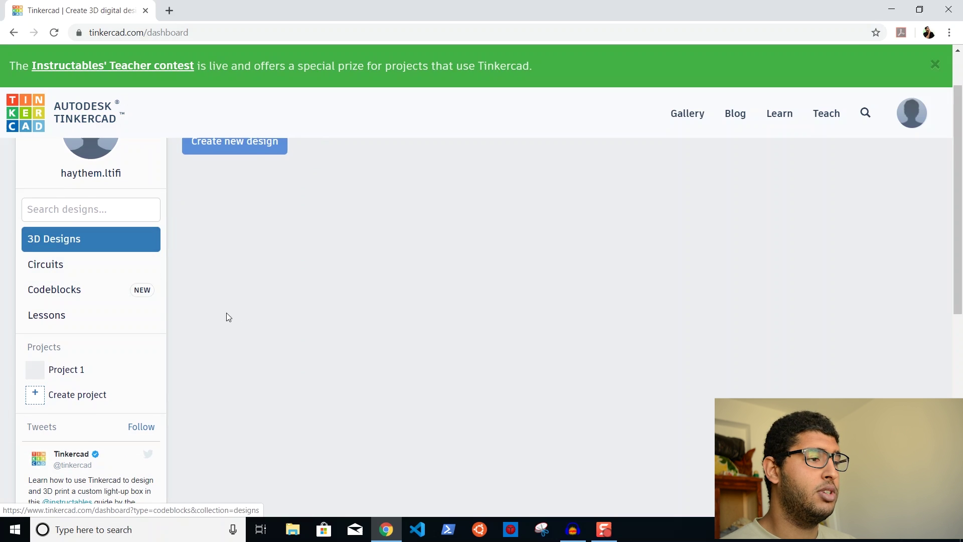
click(110, 321)
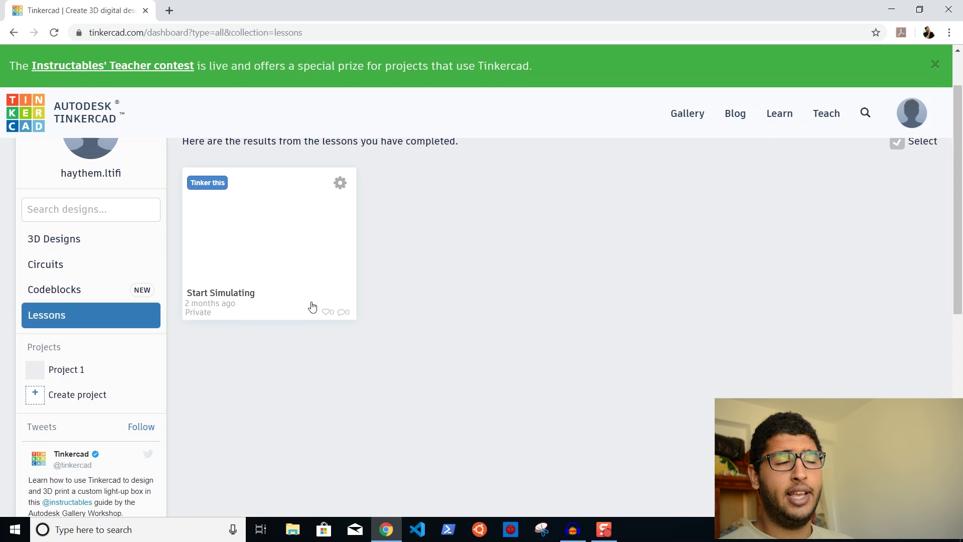
click(54, 265)
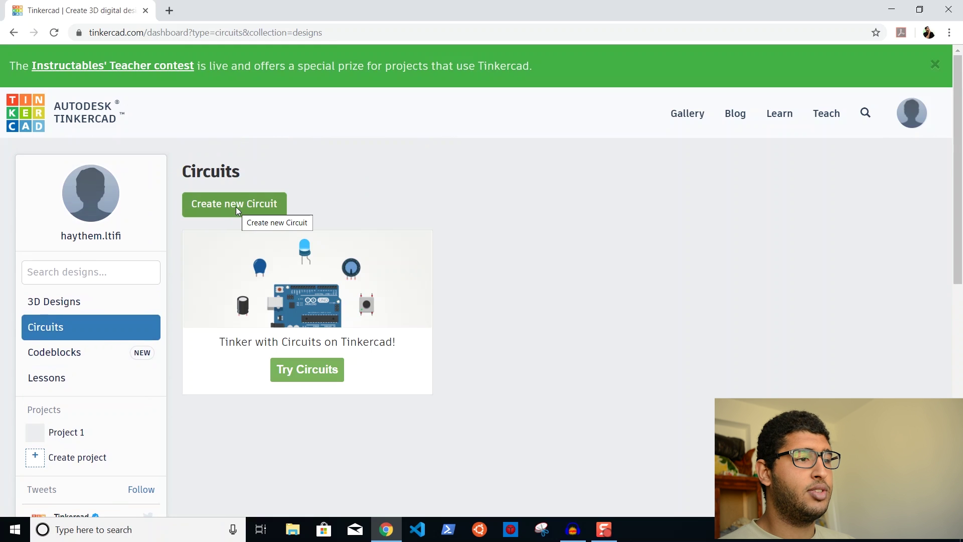
click(236, 207)
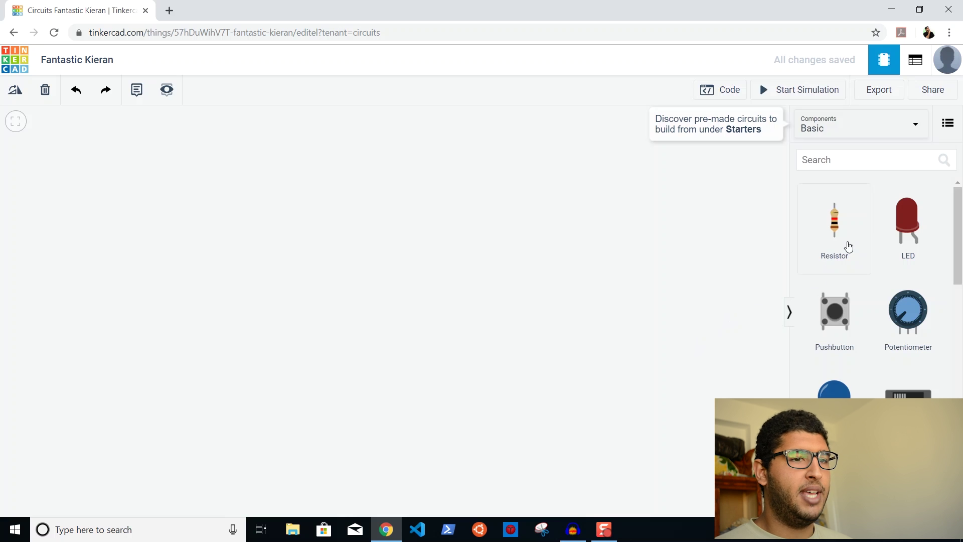
Place one red LED and a 9V battery below it, removing an extra LED
drag(907, 232, 347, 246)
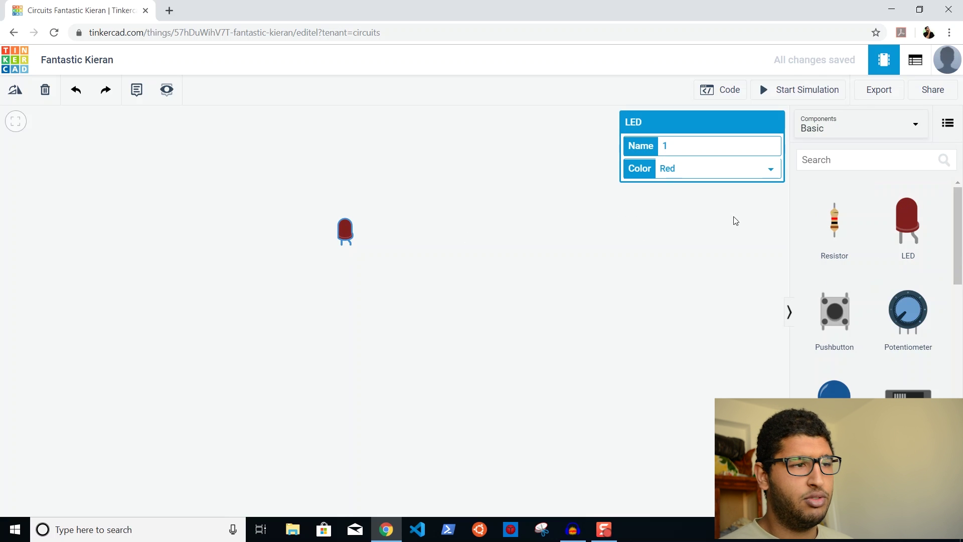
drag(908, 210, 419, 221)
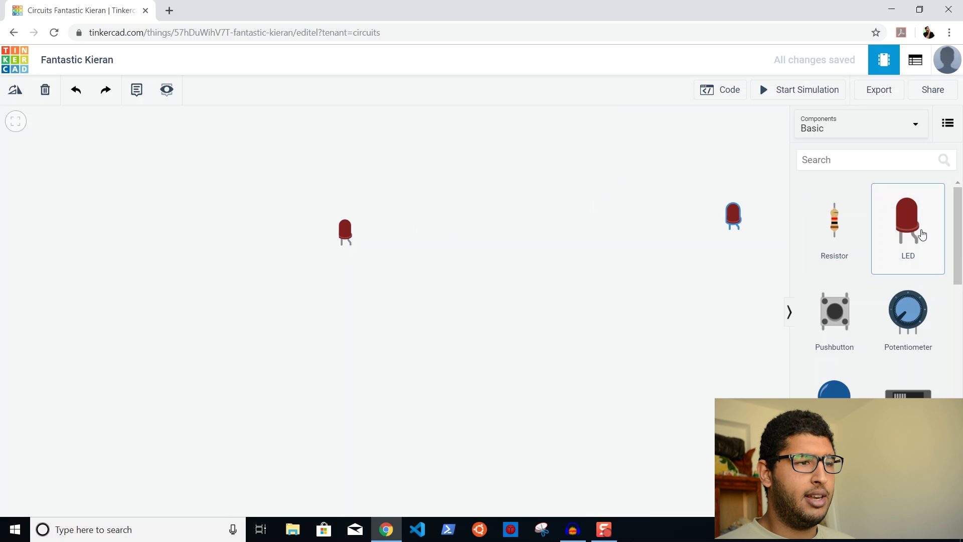
click(403, 218)
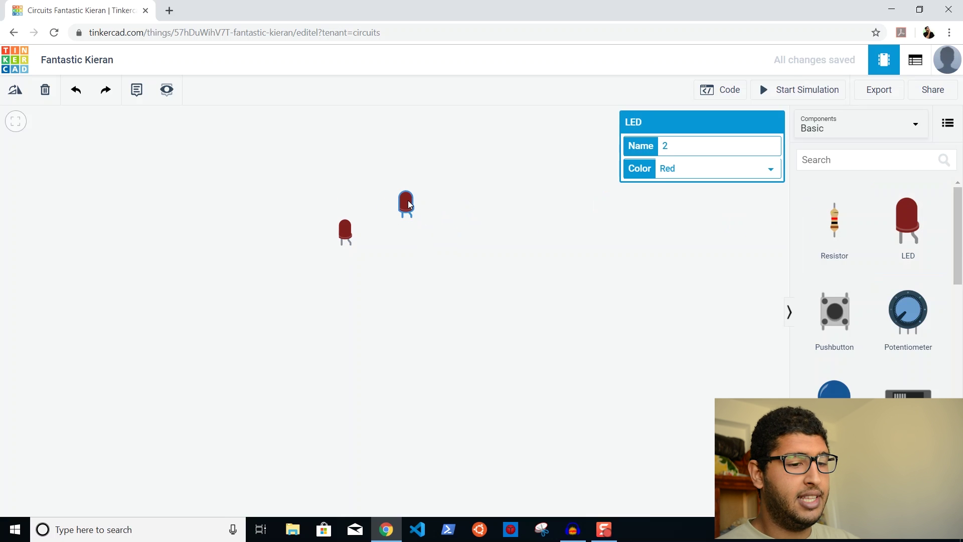
key(Delete)
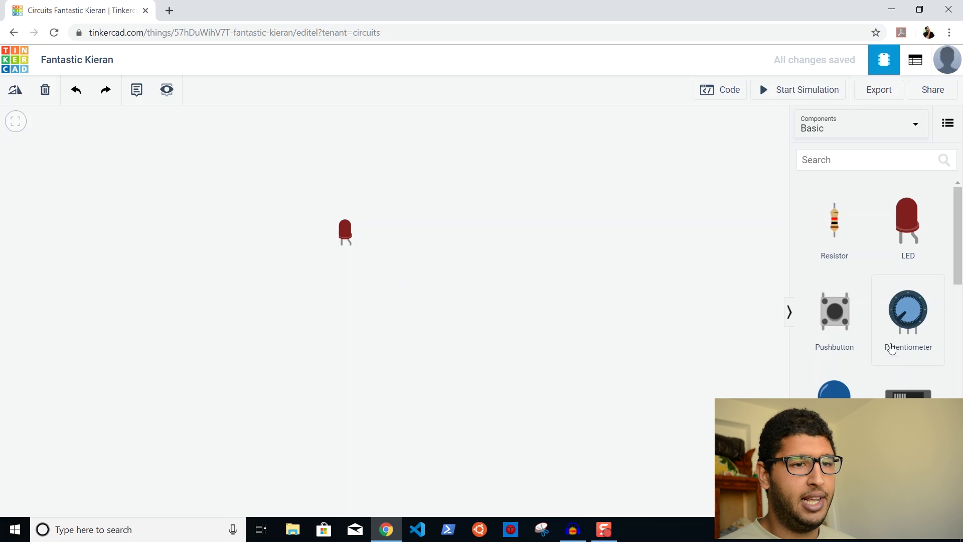
scroll(890, 346, down, 1)
drag(665, 391, 311, 357)
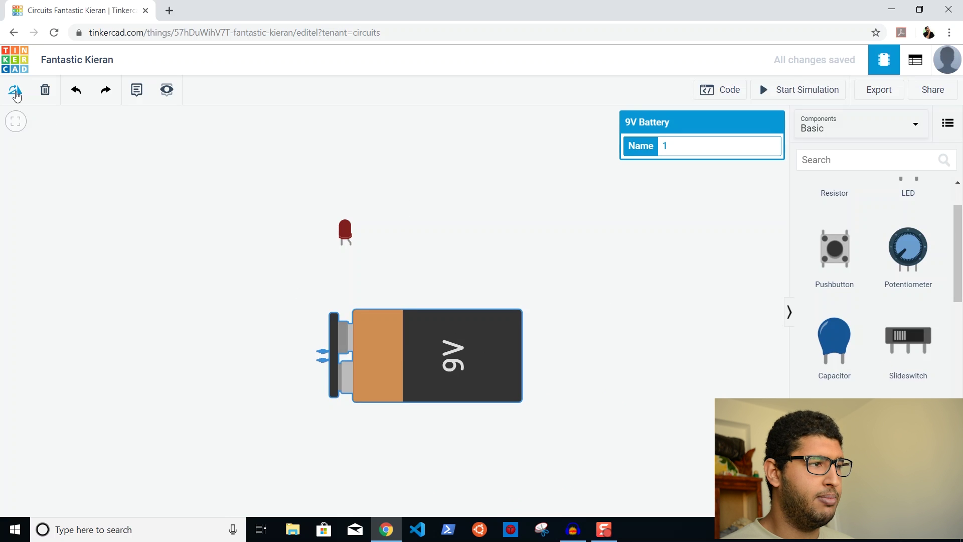
Rotate the 9V battery 90 degrees so it stands upright
click(16, 95)
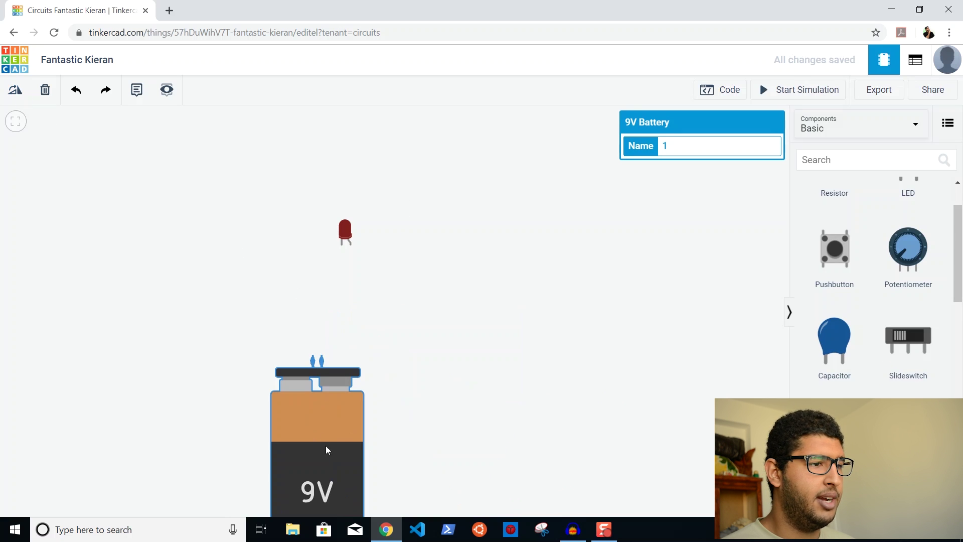
scroll(342, 420, up, 5)
scroll(348, 266, down, 1)
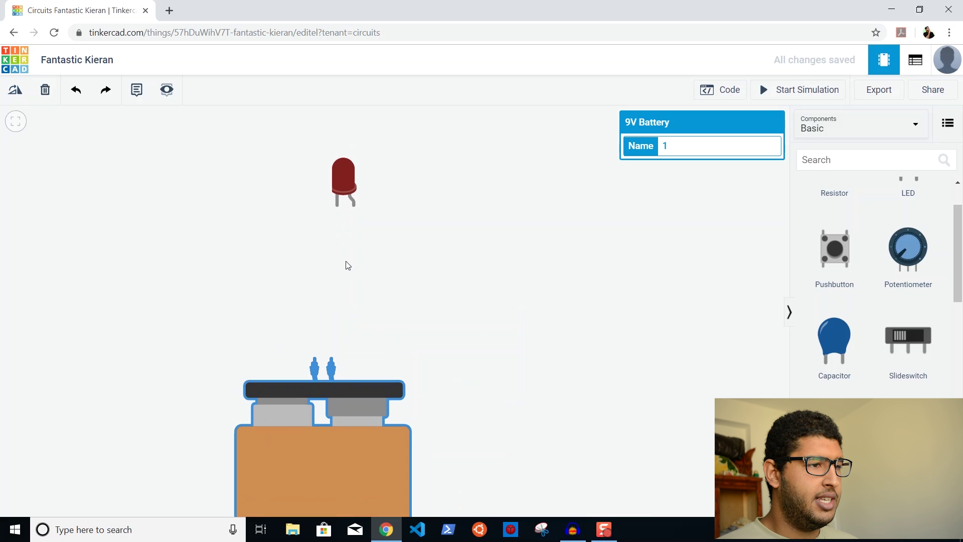
scroll(340, 297, down, 3)
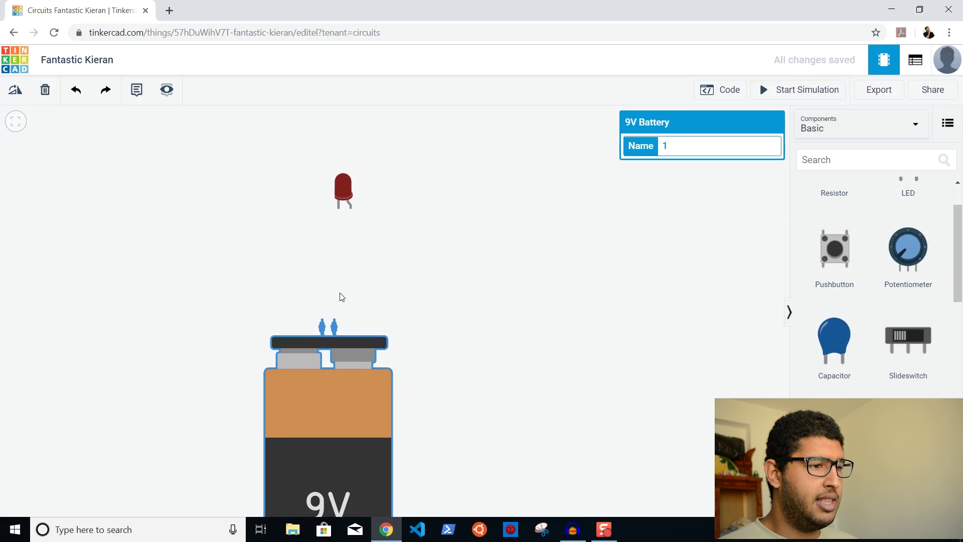
scroll(327, 322, up, 3)
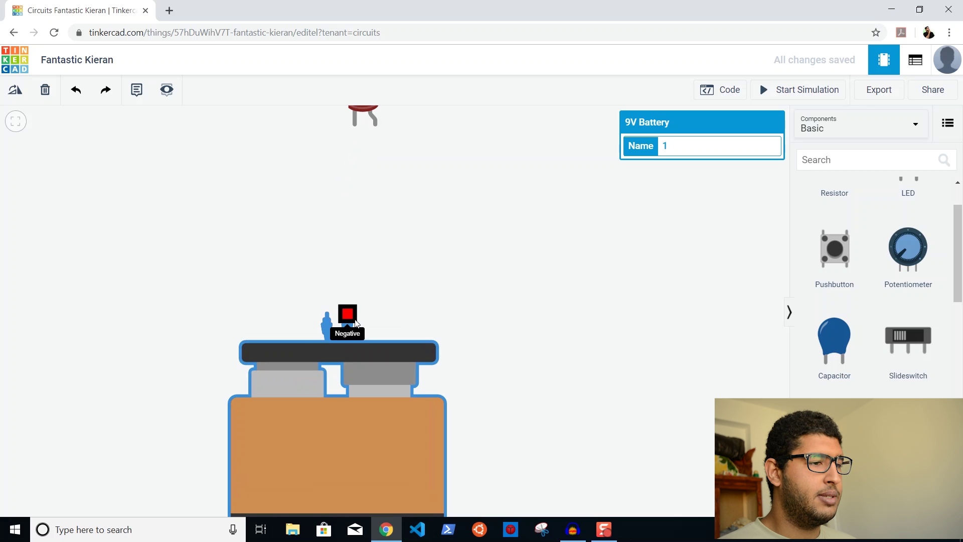
scroll(325, 322, up, 2)
scroll(325, 322, up, 1)
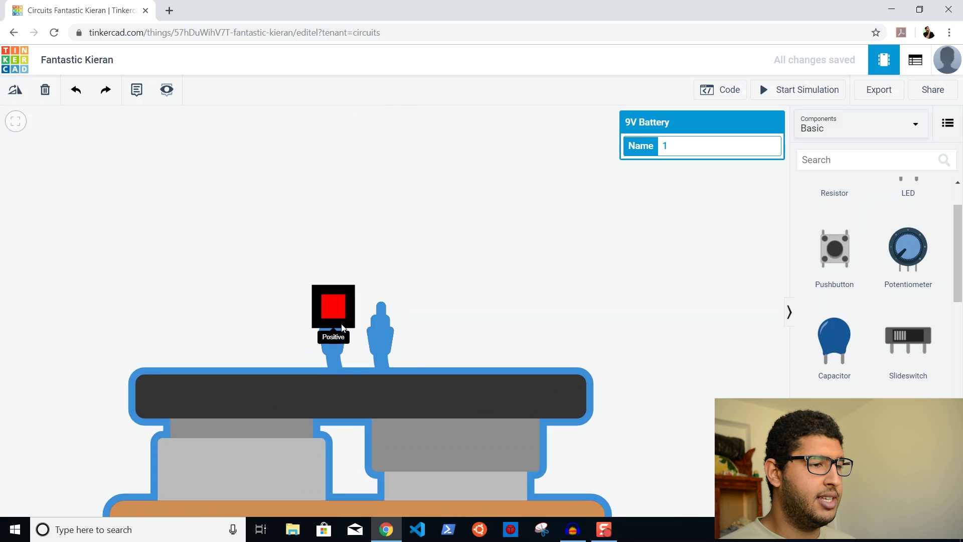
scroll(378, 321, down, 2)
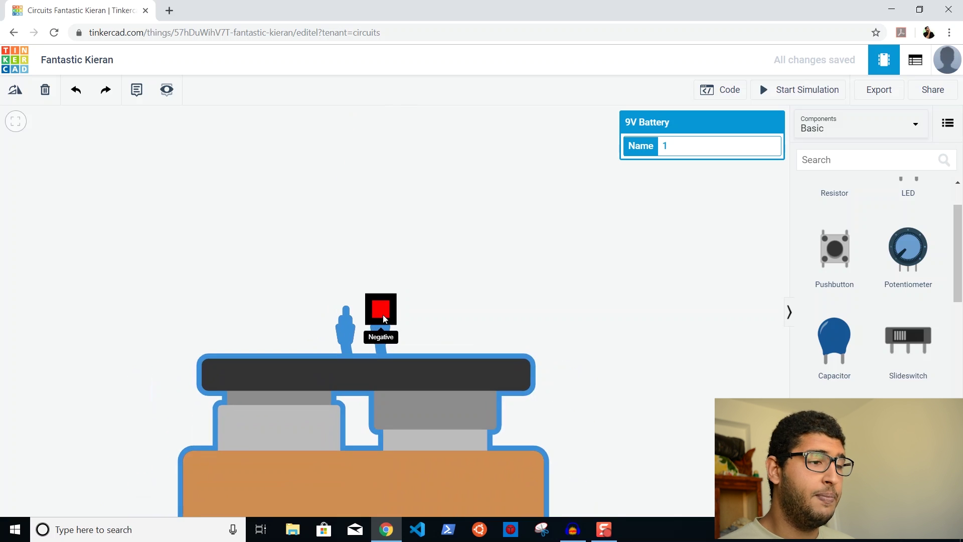
scroll(394, 306, down, 2)
Wire the battery's positive terminal to the LED's right leg and negative to its left leg
click(406, 243)
scroll(407, 301, down, 2)
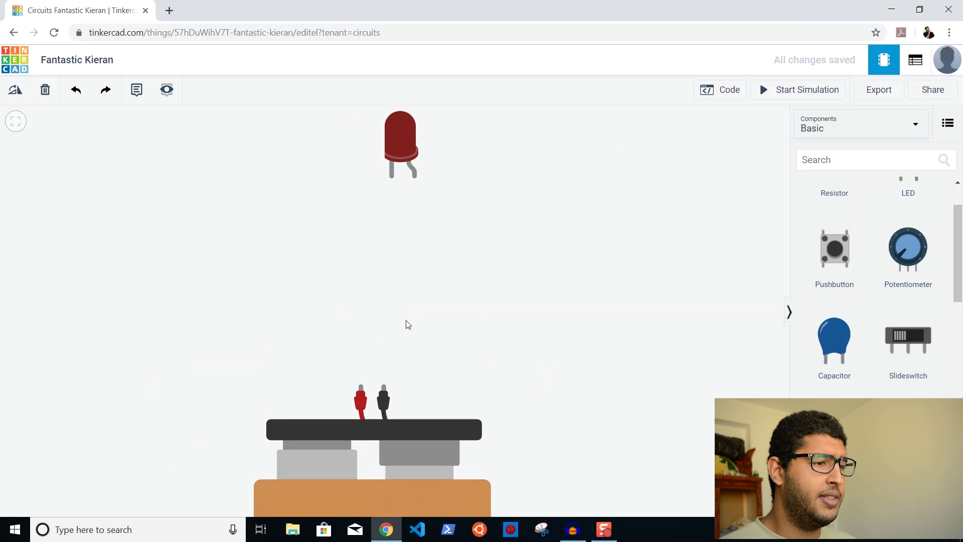
click(367, 385)
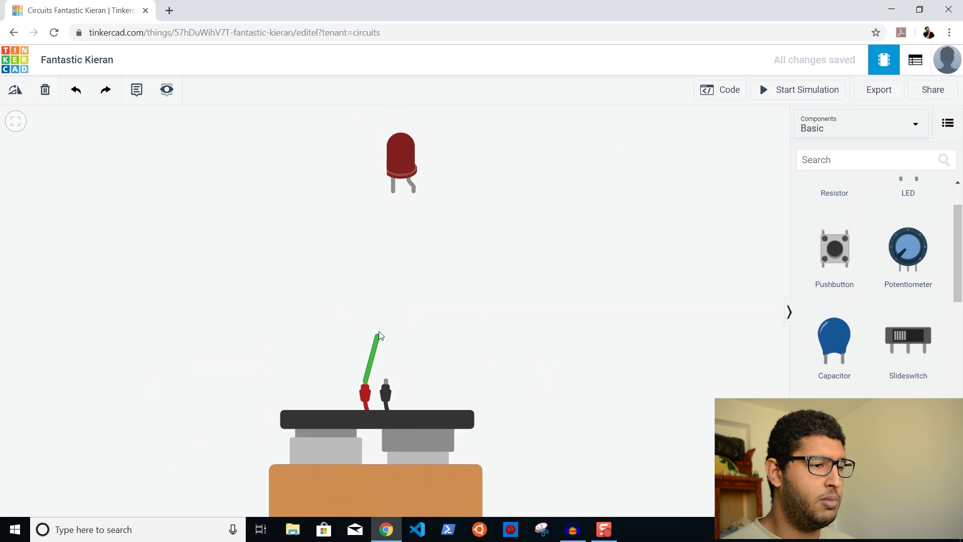
click(414, 191)
click(386, 387)
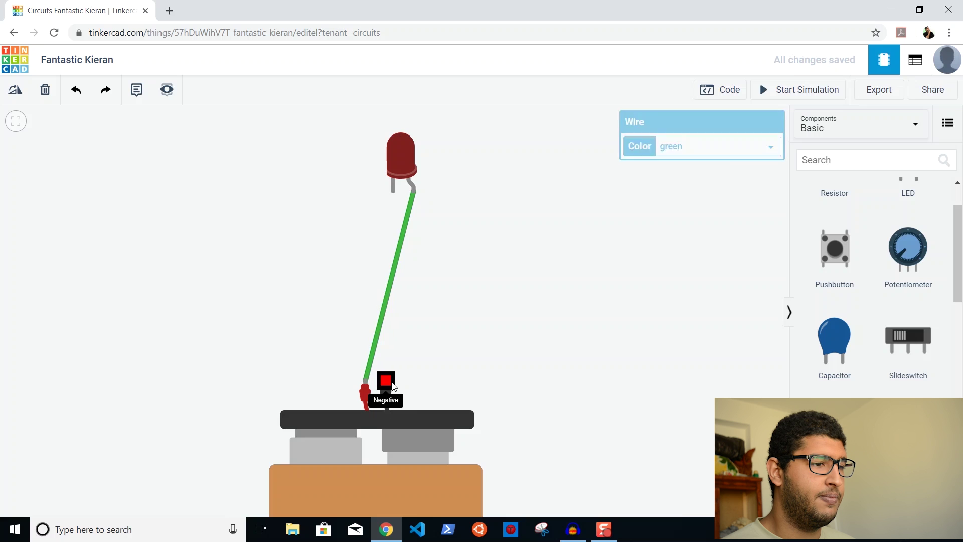
click(393, 191)
click(406, 163)
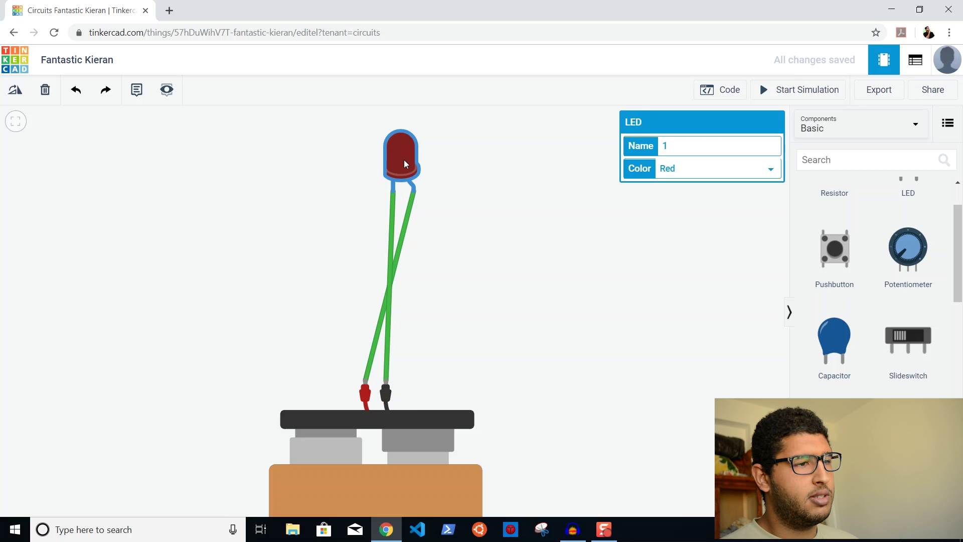
scroll(456, 258, down, 3)
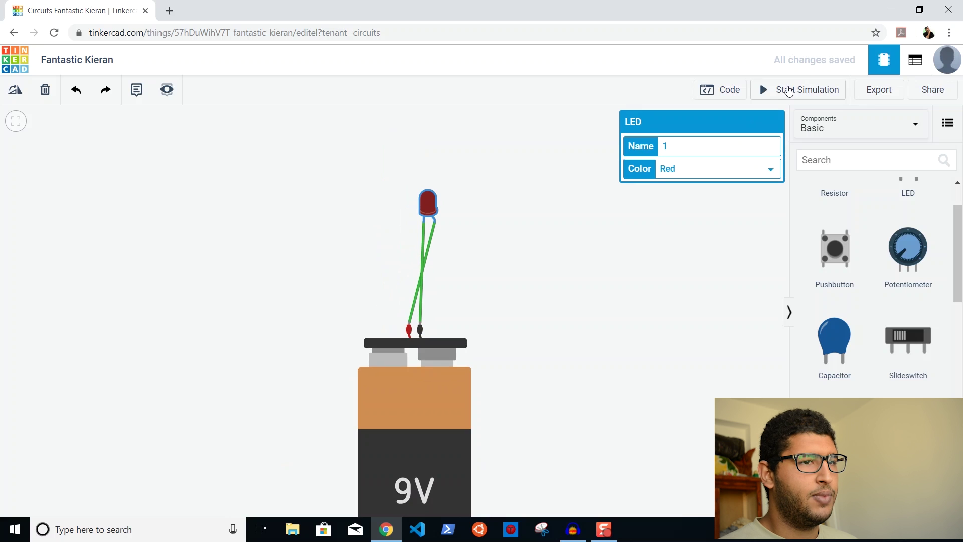
Run the LED and 9V battery simulation, look over the circuit, then stop it
click(792, 93)
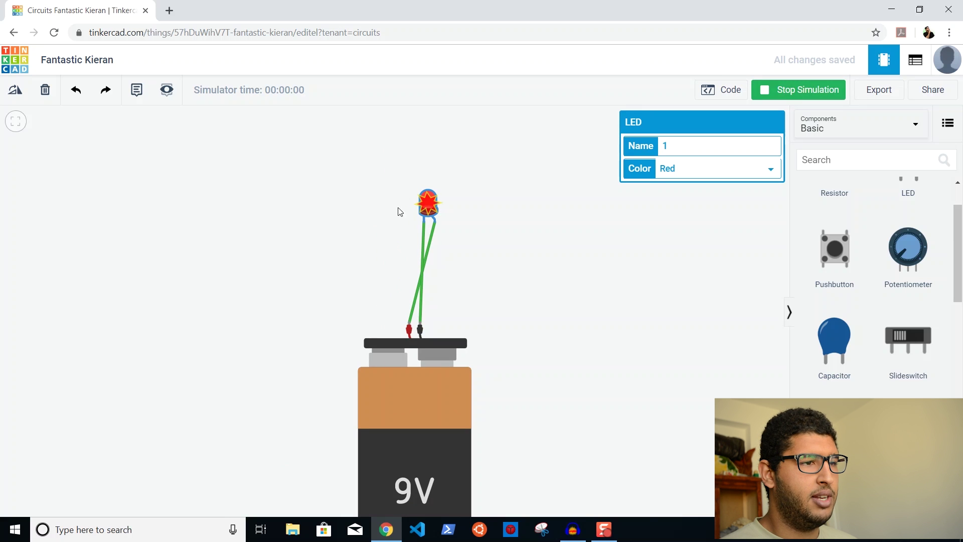
scroll(459, 185, up, 5)
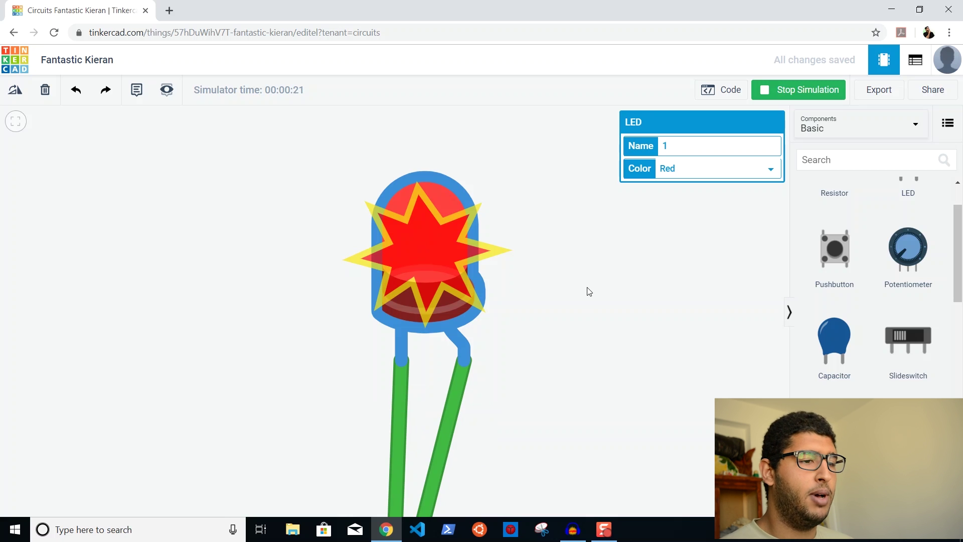
scroll(587, 287, down, 5)
drag(587, 286, 508, 223)
scroll(508, 224, down, 3)
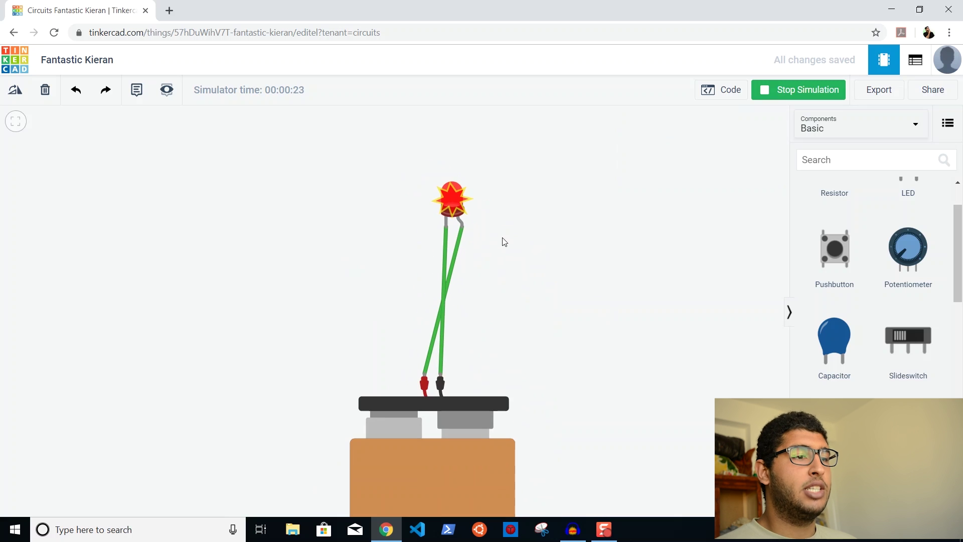
scroll(510, 317, down, 2)
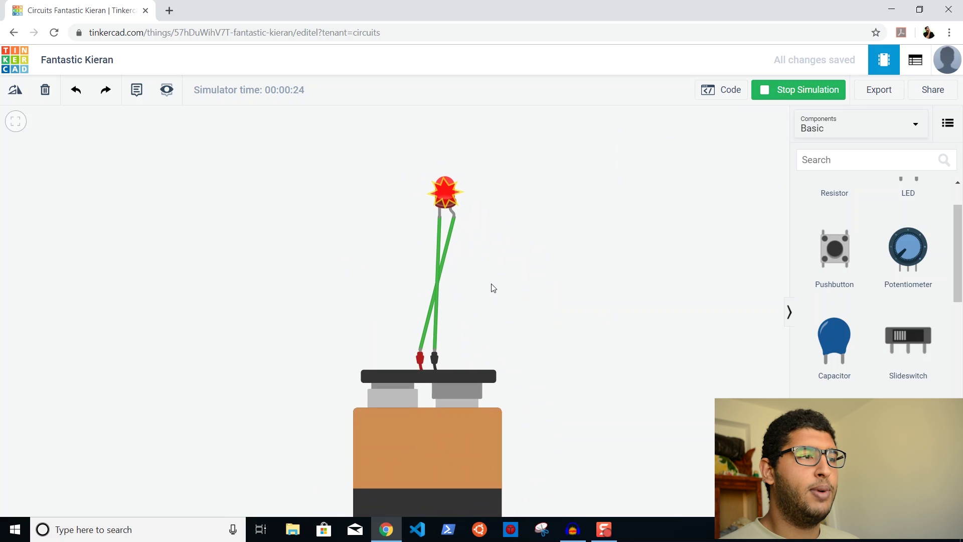
scroll(464, 296, down, 2)
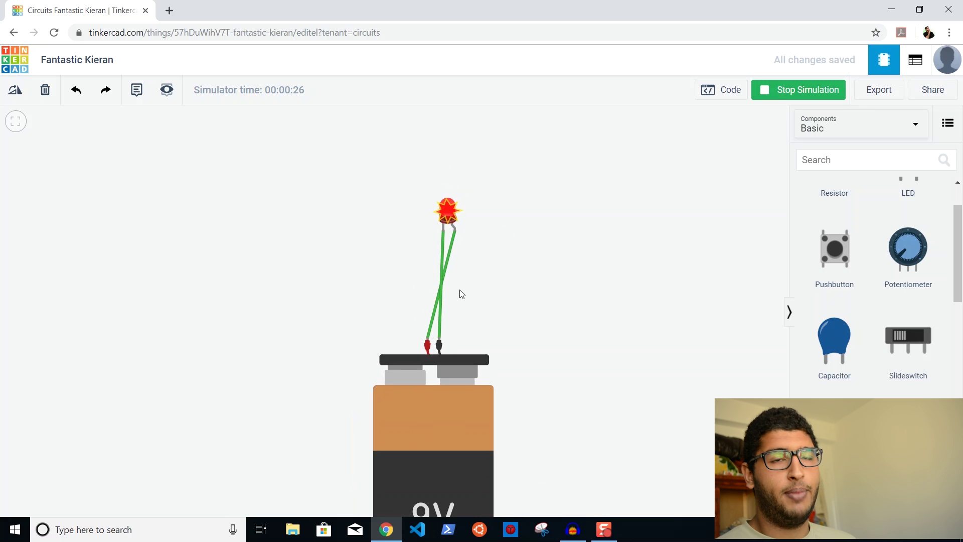
click(825, 93)
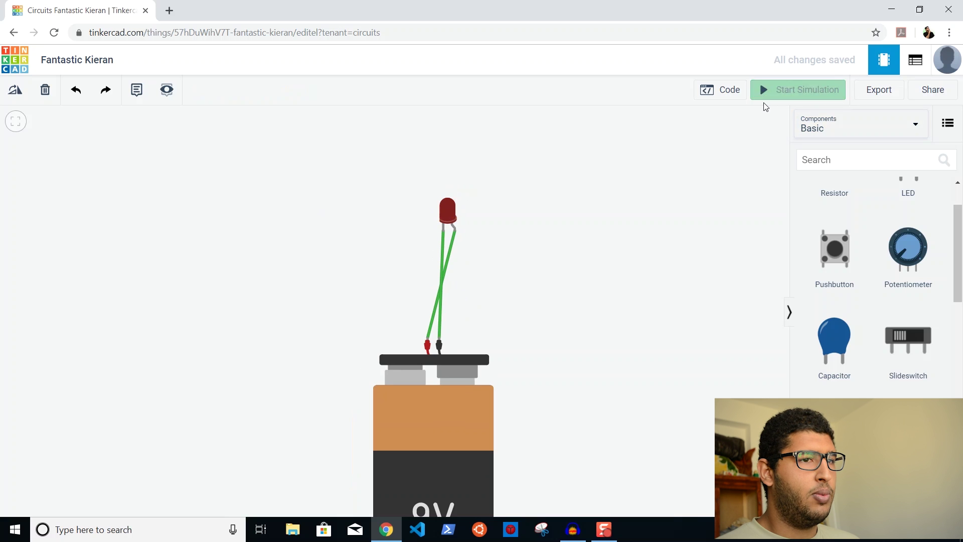
Delete the LED-to-positive-terminal wire and place a resistor on the canvas
click(457, 209)
scroll(457, 211, down, 2)
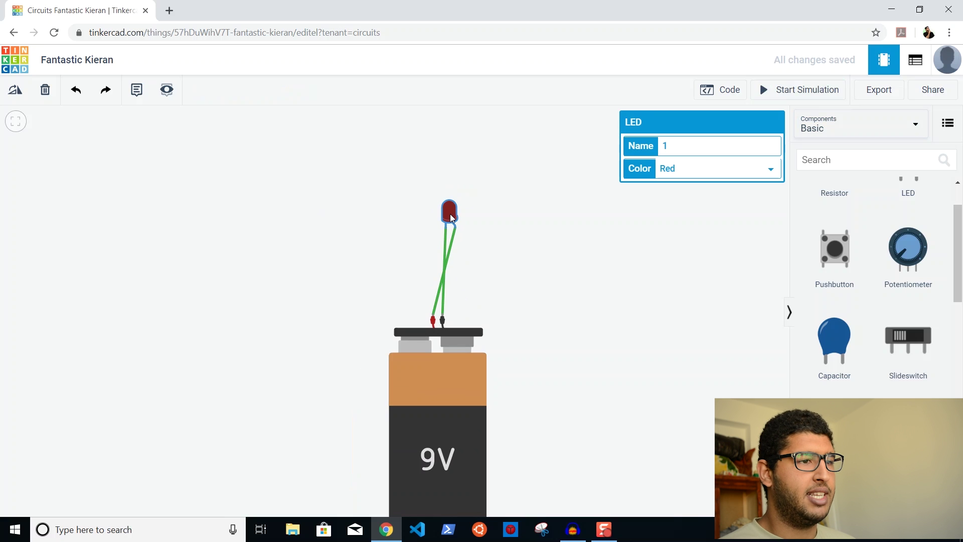
click(451, 257)
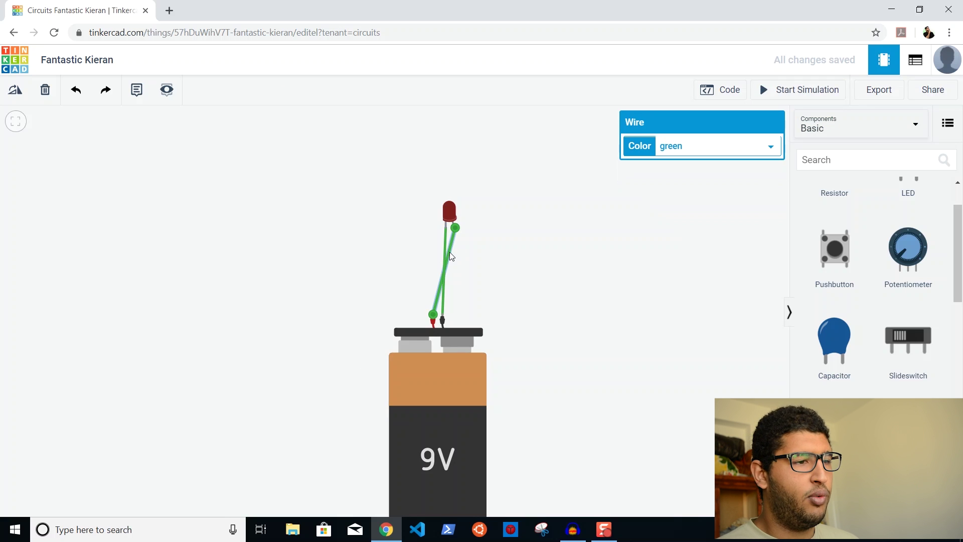
key(Delete)
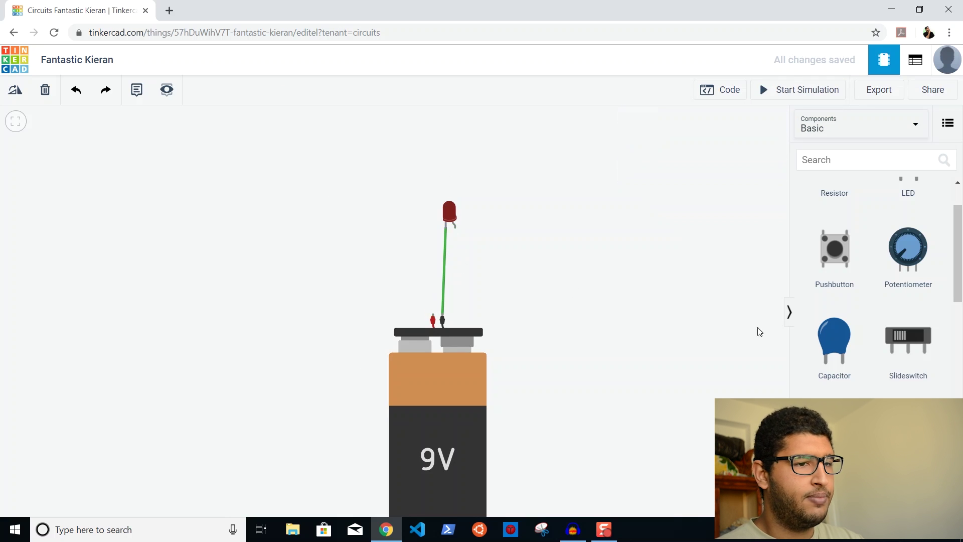
scroll(852, 303, up, 2)
drag(837, 238, 385, 246)
Wire the resistor between the LED's leg and the battery's red terminal
scroll(380, 241, up, 4)
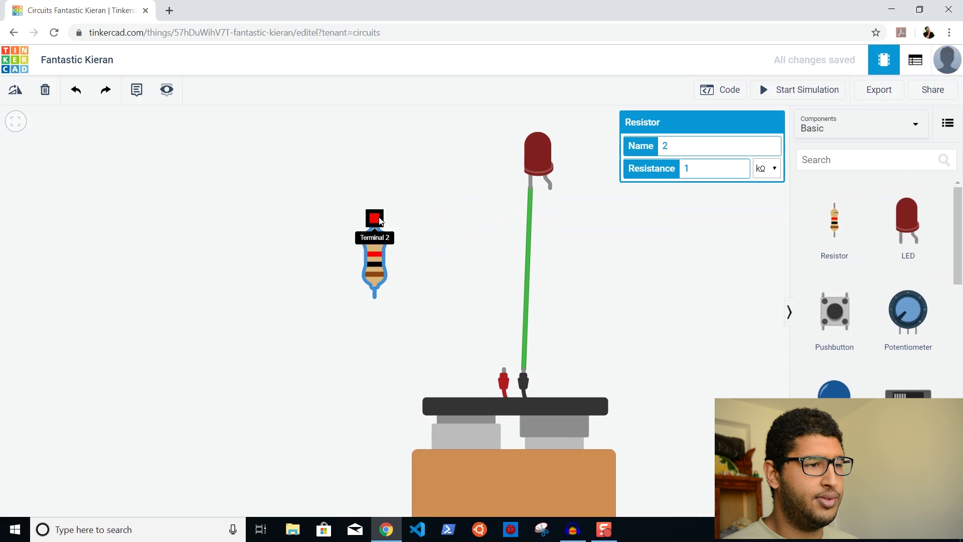
click(374, 218)
click(550, 188)
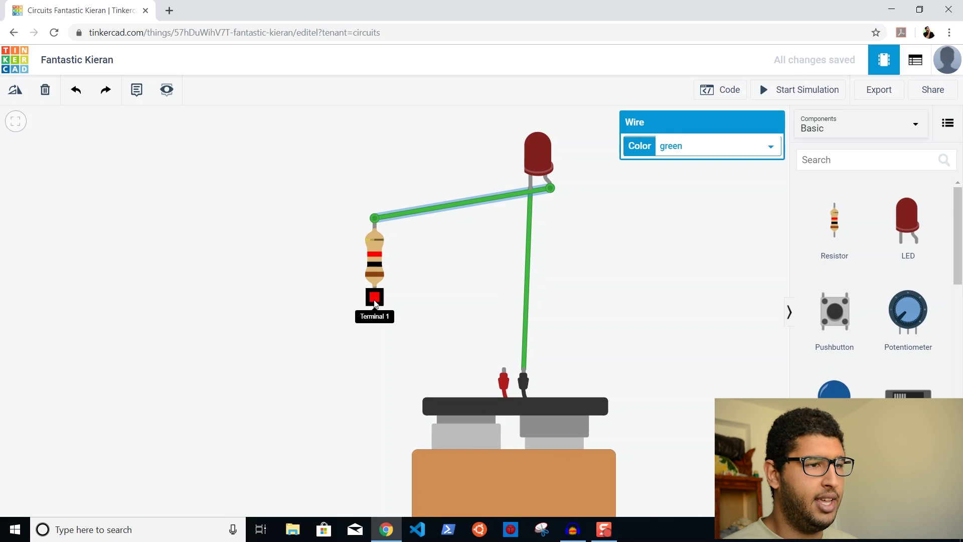
click(374, 297)
click(504, 369)
Move the resistor to the right of the LED, keeping its wires attached
click(376, 255)
drag(377, 254, 607, 262)
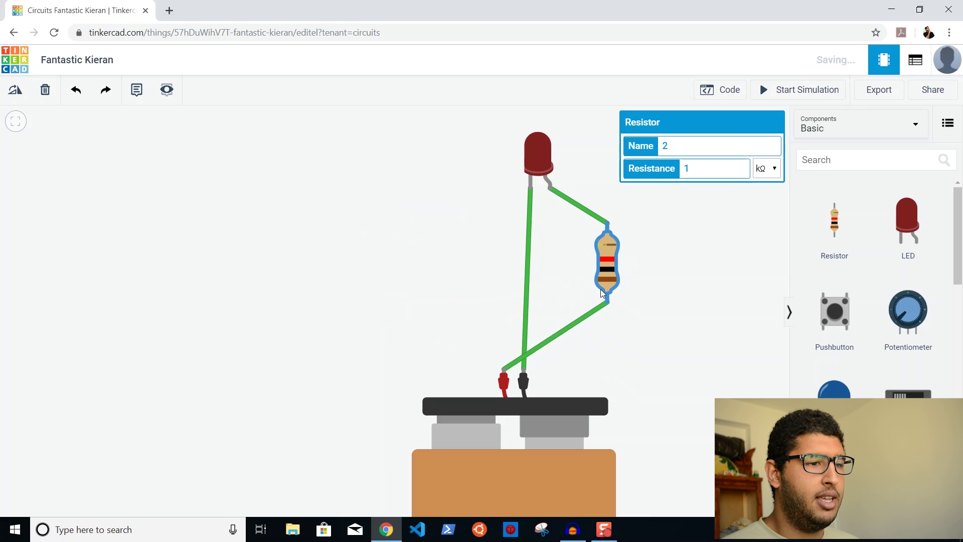
click(532, 351)
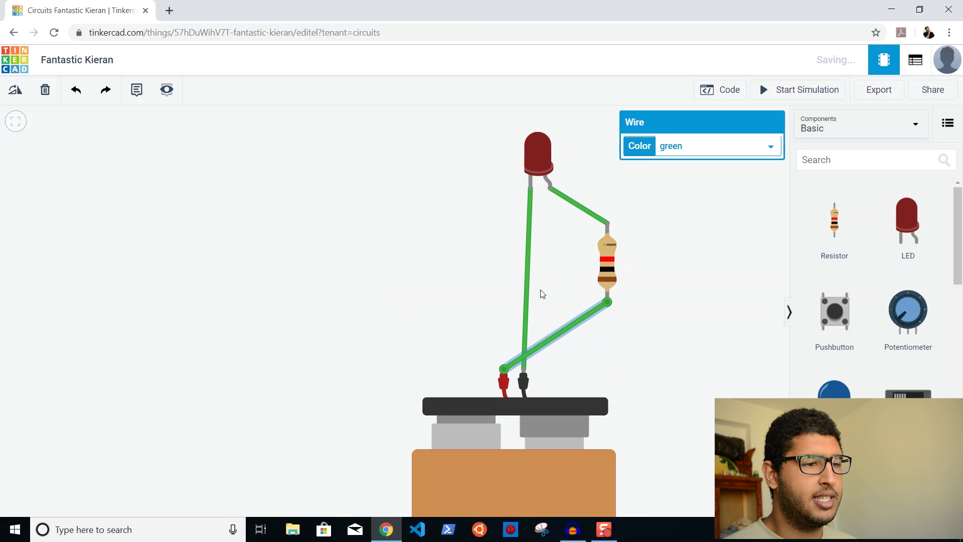
drag(608, 262, 609, 275)
click(701, 252)
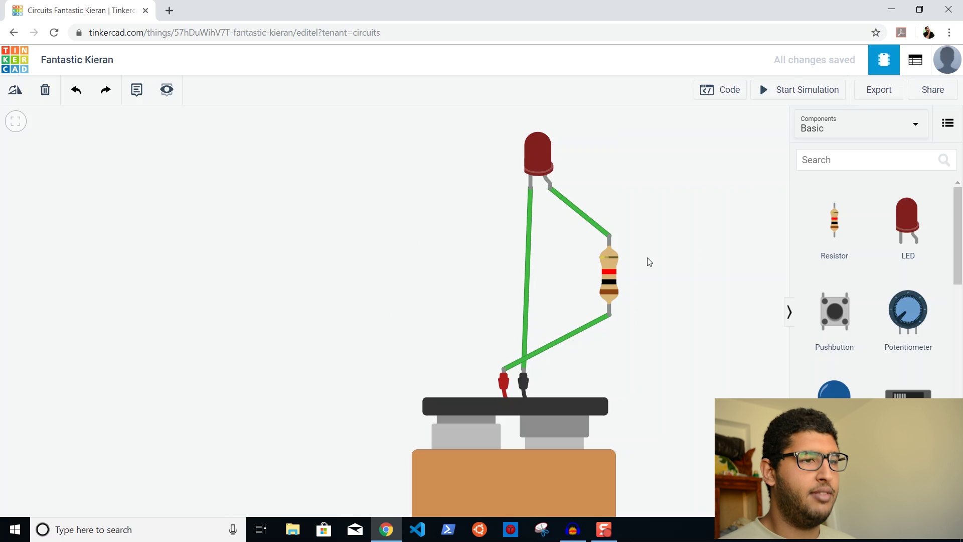
click(615, 277)
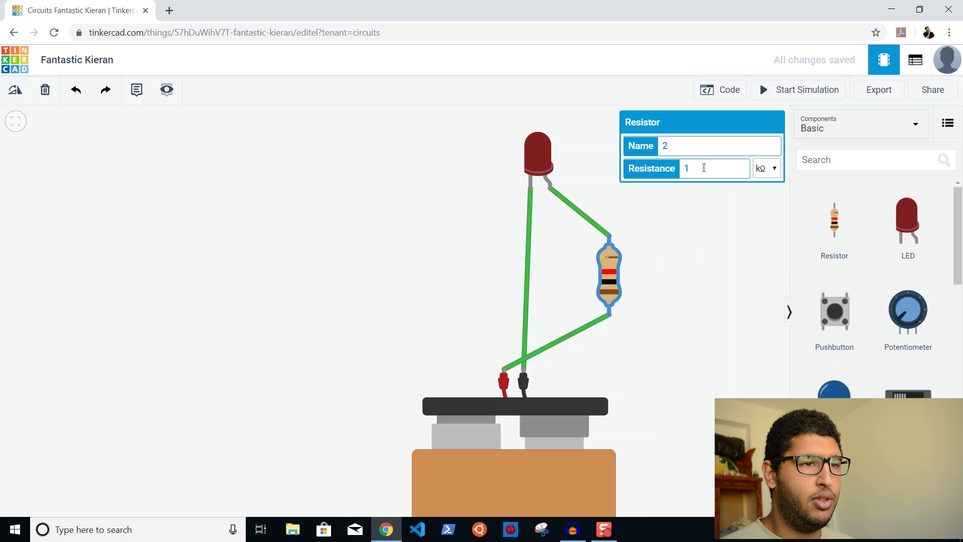
Switch the resistor's unit from kΩ to Ω and set its resistance to 500
click(776, 169)
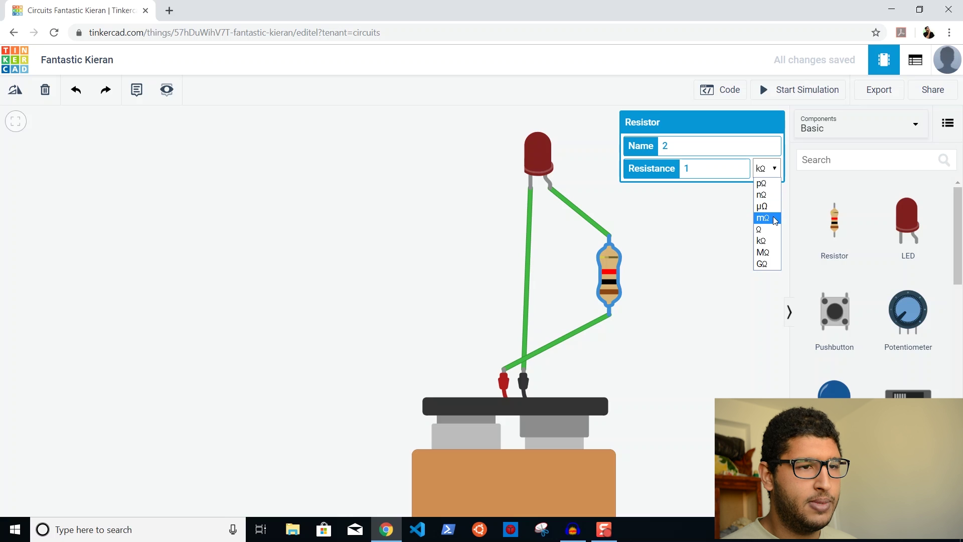
click(759, 229)
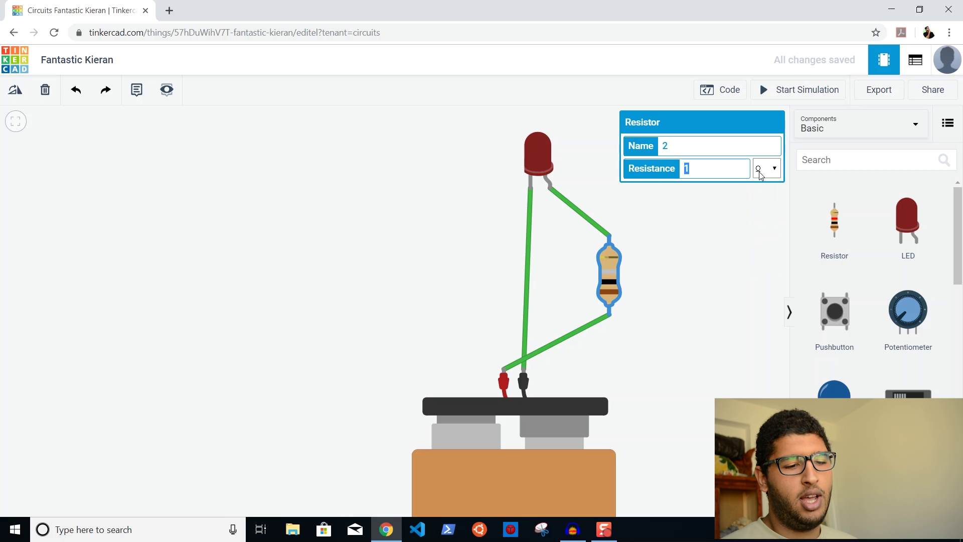
text(500)
click(749, 348)
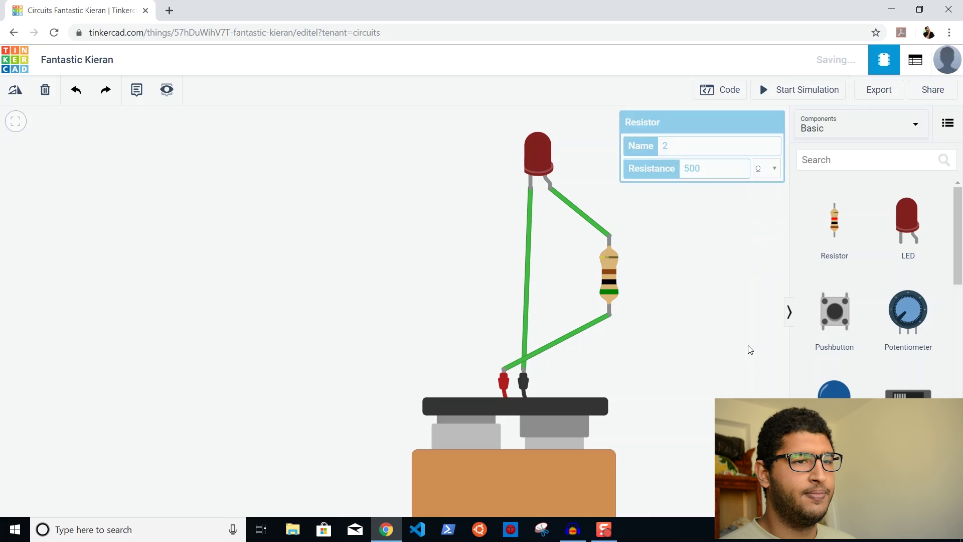
click(609, 276)
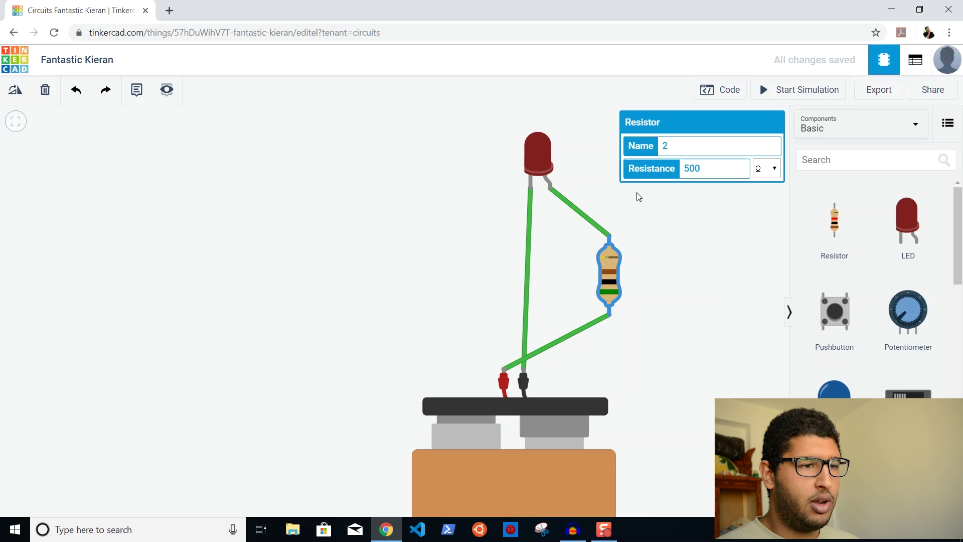
key(BackSpace)
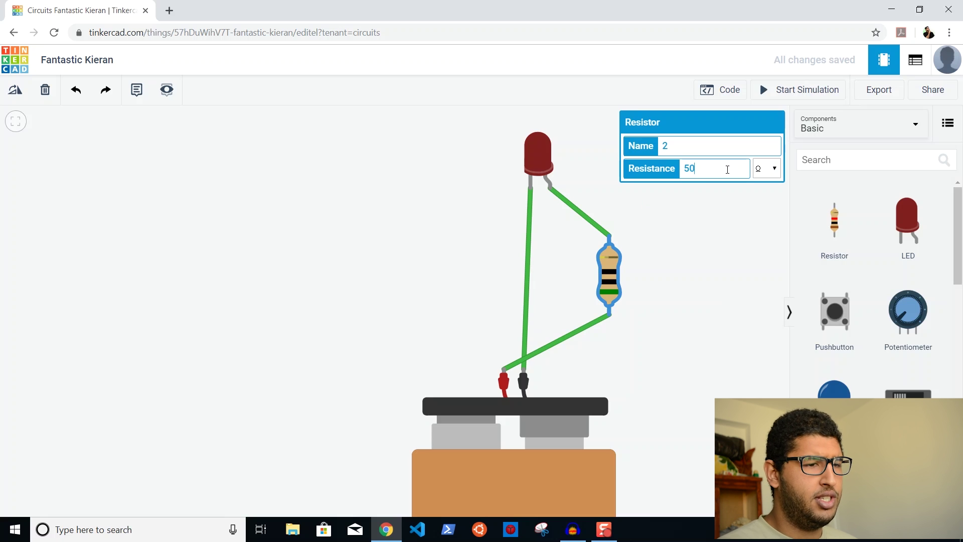
text(51000)
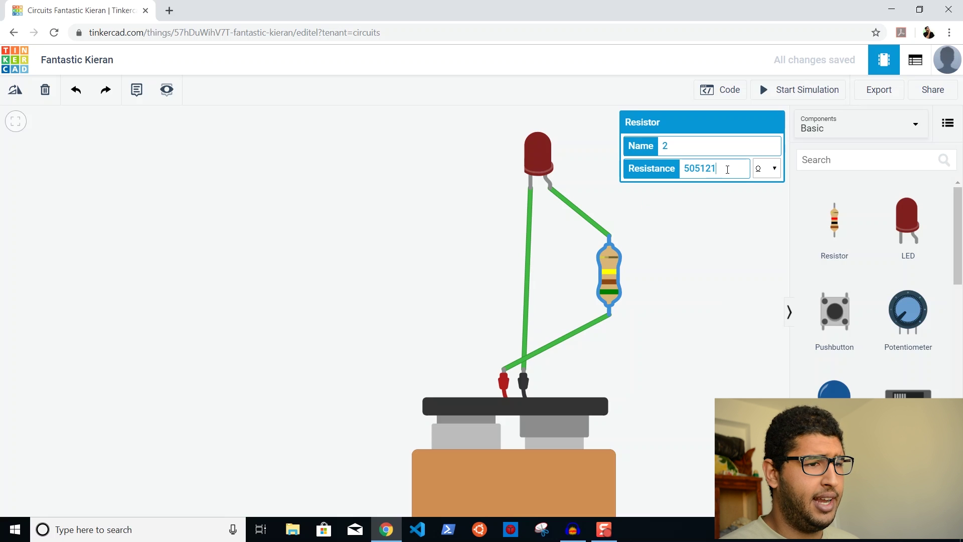
key(BackSpace)
key(BackSpace)
key(BackSpace)
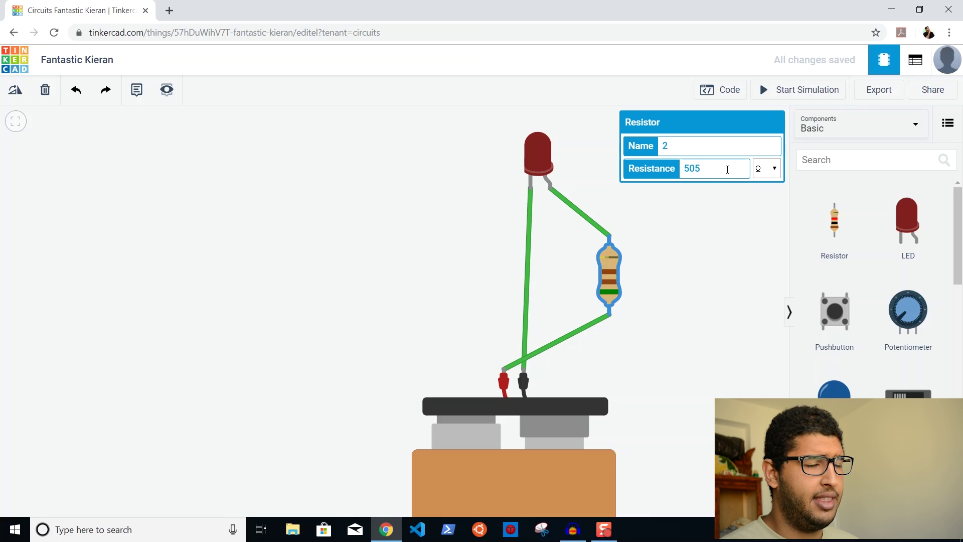
key(BackSpace)
text(0)
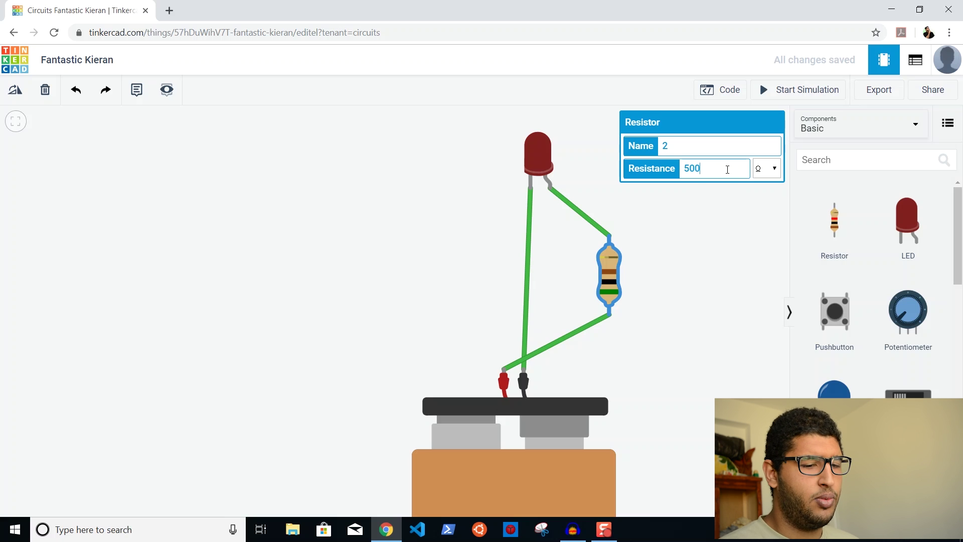
click(746, 274)
Start the simulation and zoom out to see the lit LED with its 500 Ω resistor
click(807, 100)
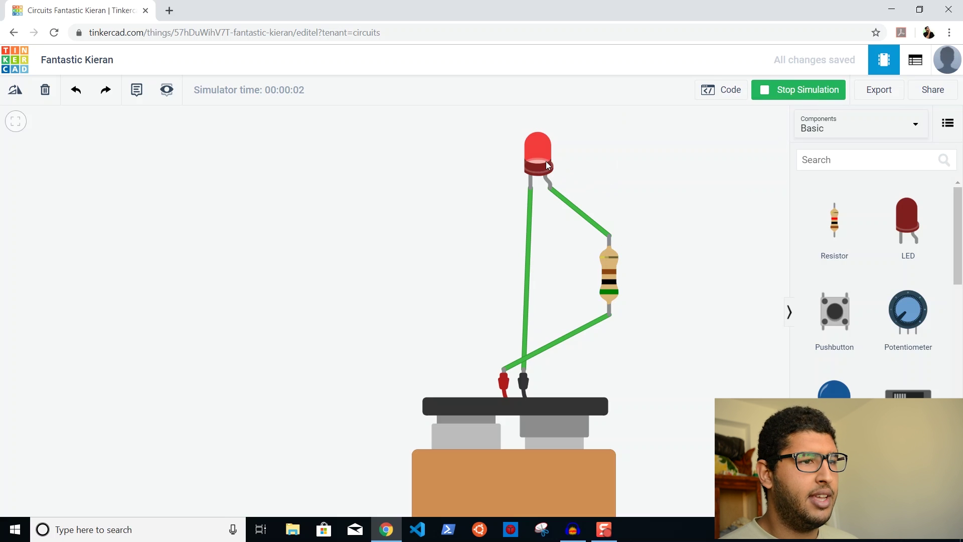
scroll(610, 281, down, 3)
drag(615, 279, 590, 230)
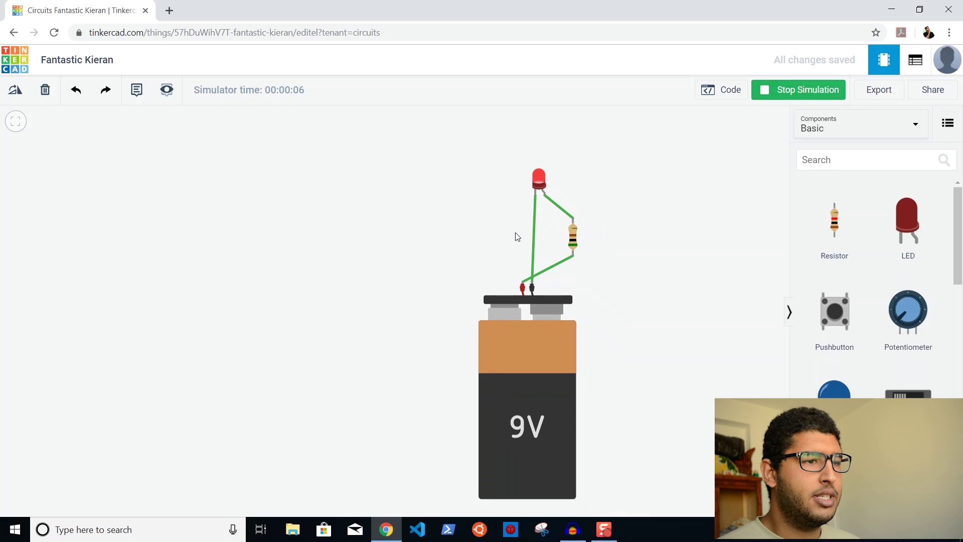
scroll(933, 309, down, 6)
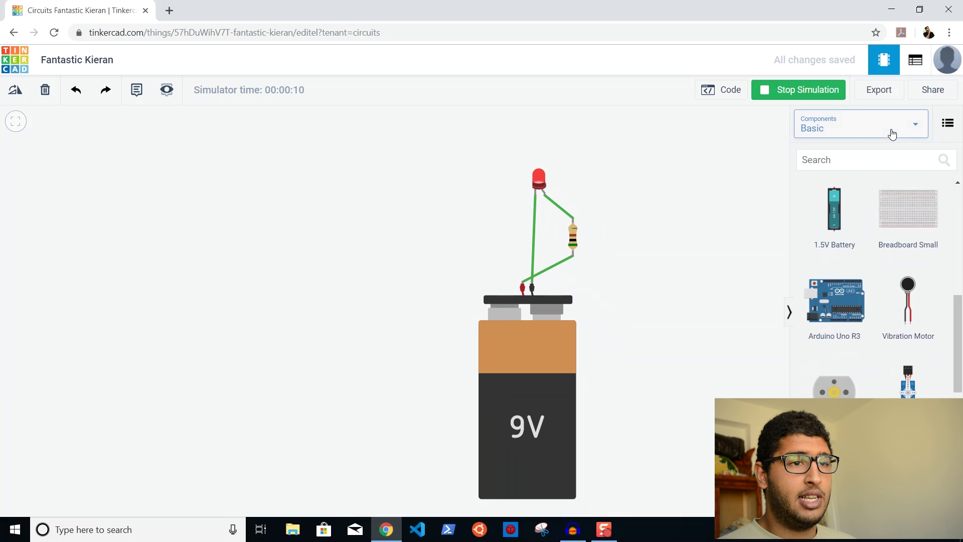
click(917, 127)
Show All components and drag an Ultrasonic Distance Sensor next to the LED circuit
click(865, 178)
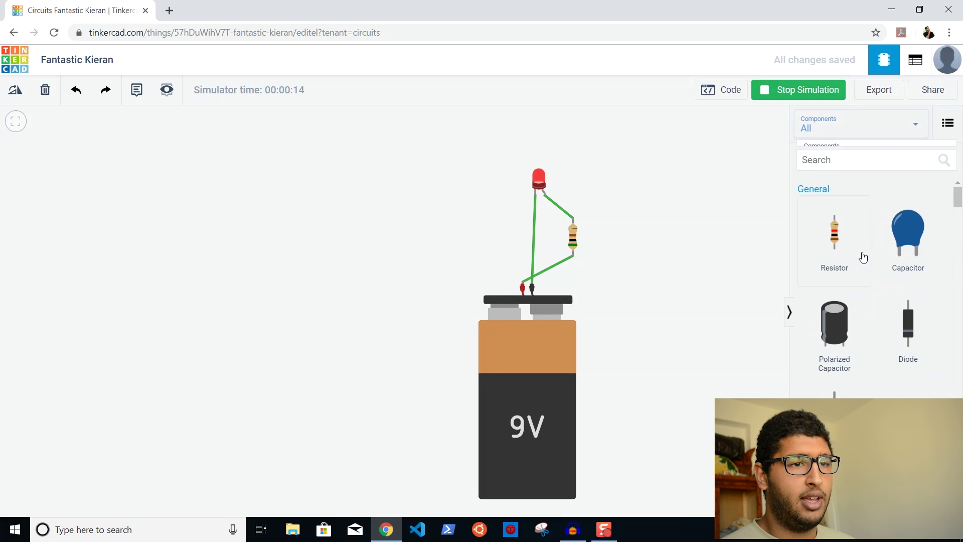
scroll(862, 257, down, 8)
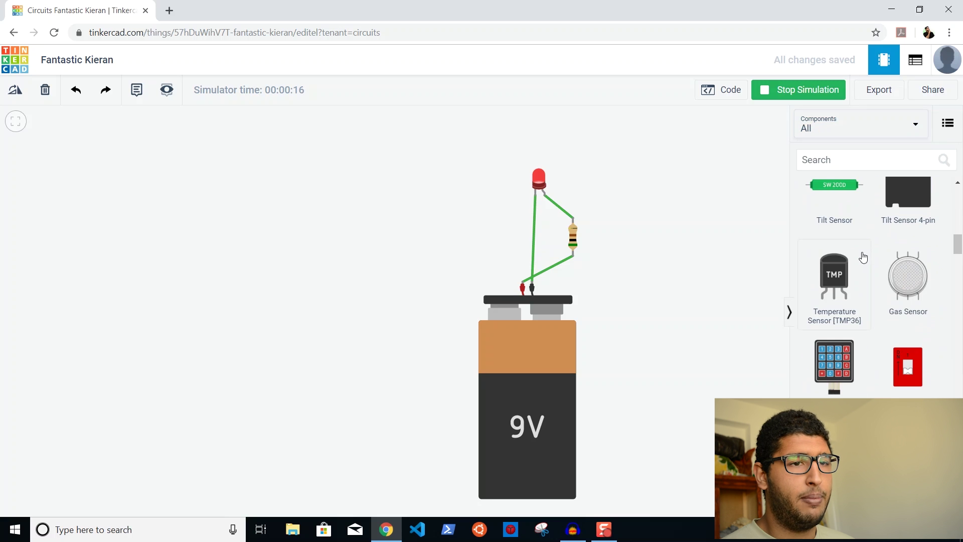
scroll(883, 249, up, 2)
scroll(884, 249, up, 3)
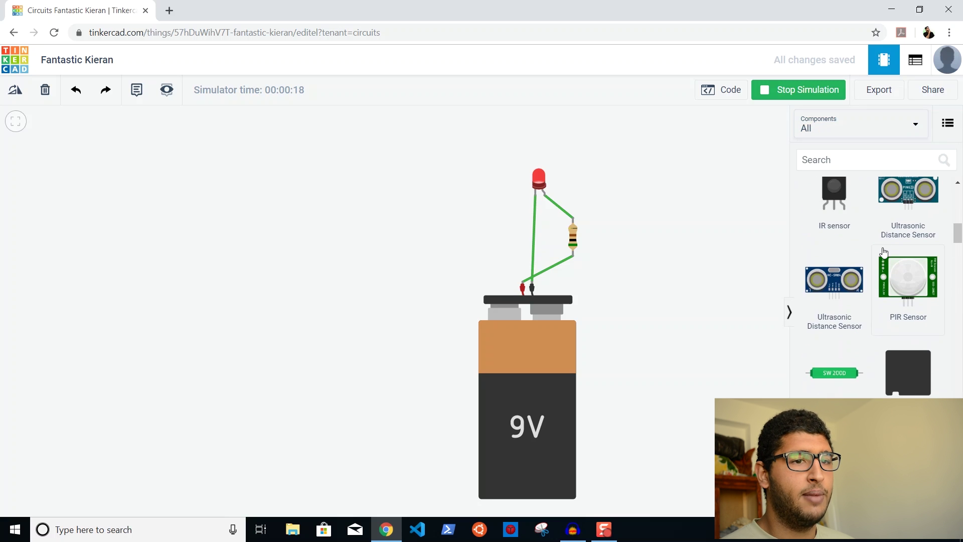
drag(907, 256, 369, 215)
scroll(368, 215, up, 2)
scroll(368, 215, down, 2)
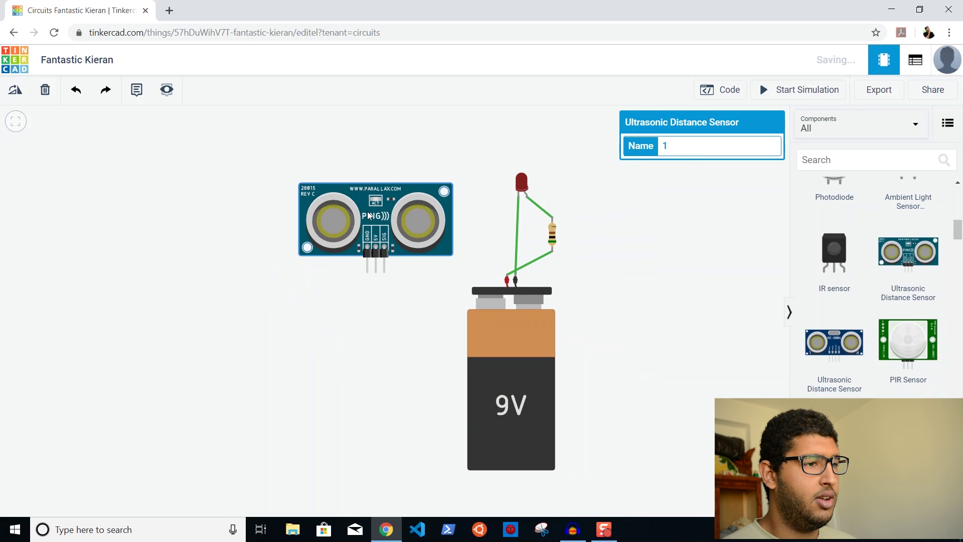
Simulate the ultrasonic sensor, moving its target out of and back into the sensing zone
click(768, 97)
scroll(464, 234, down, 1)
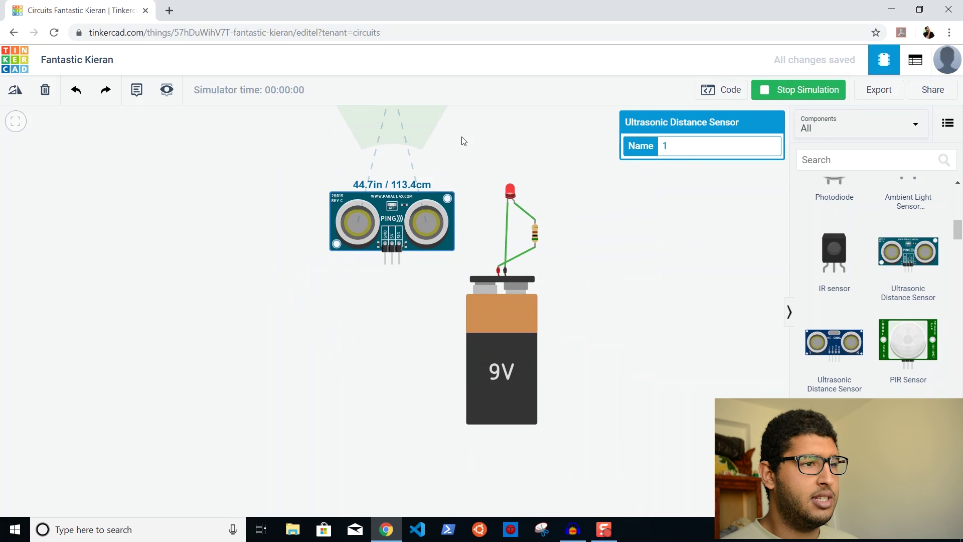
drag(462, 142, 462, 232)
click(396, 321)
drag(392, 188, 389, 221)
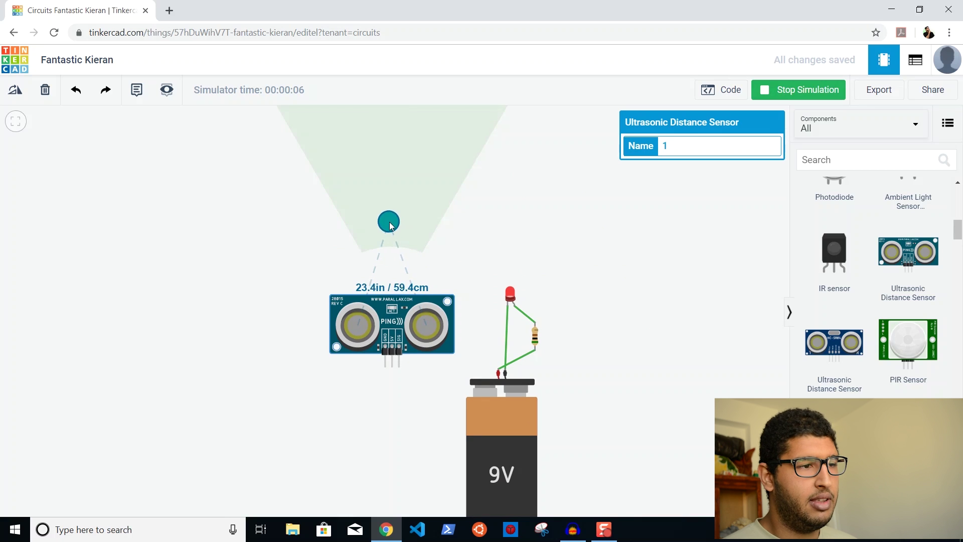
scroll(408, 190, down, 2)
drag(408, 189, 396, 142)
click(385, 329)
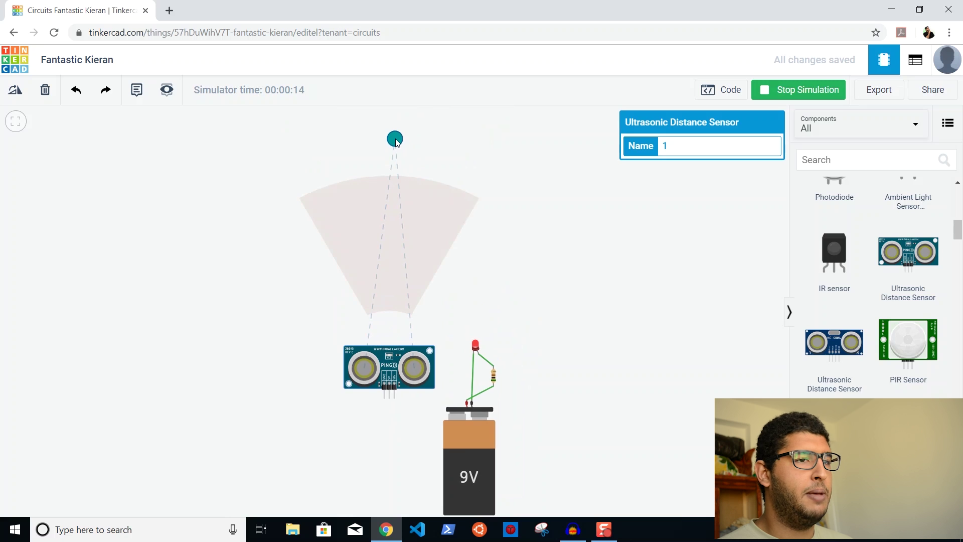
drag(395, 142, 409, 253)
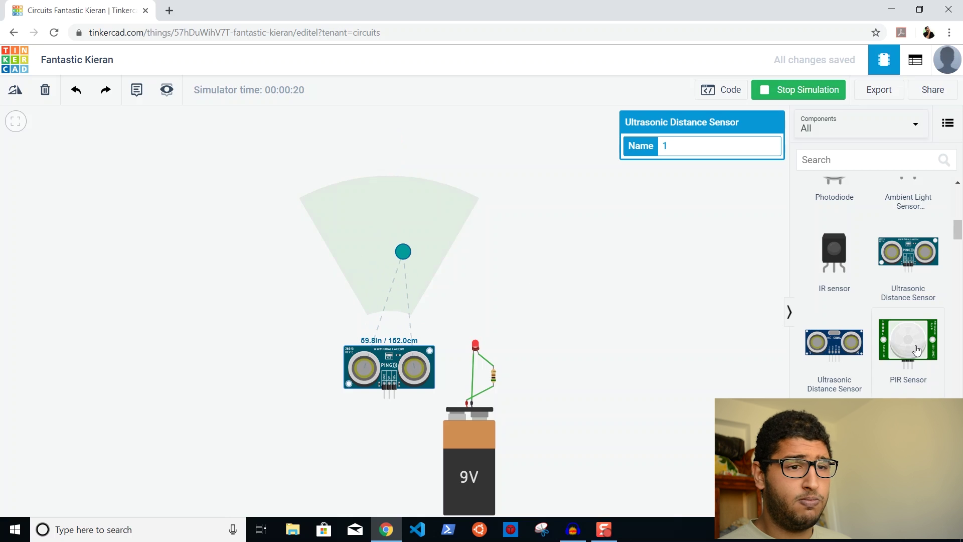
Add a PIR Sensor, simulate it, then delete it
drag(914, 345, 240, 315)
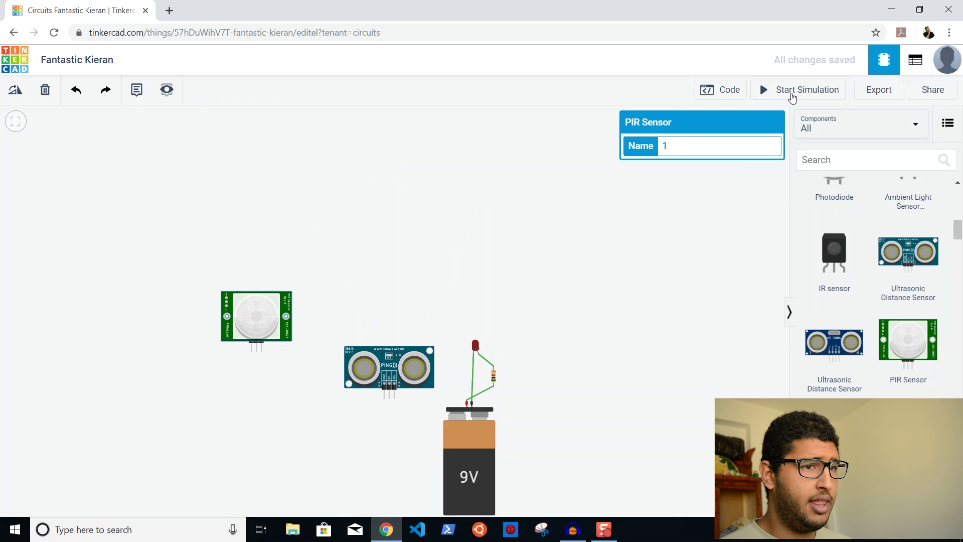
click(793, 94)
mouse_move(255, 224)
mouse_down()
mouse_move(233, 224)
mouse_move(247, 226)
mouse_up()
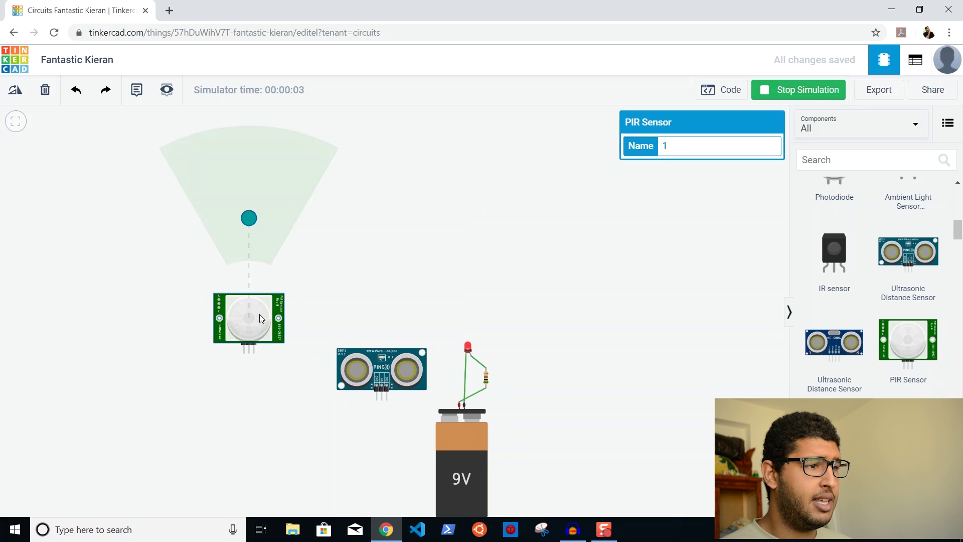
key(Delete)
Delete the resistor and the LED so the canvas is empty
key(Delete)
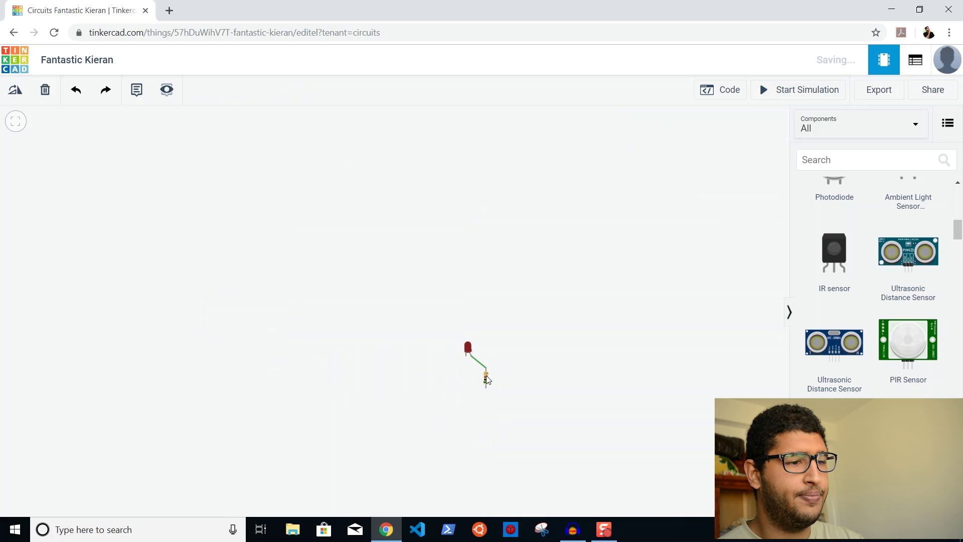
click(485, 377)
key(Delete)
click(467, 348)
key(Delete)
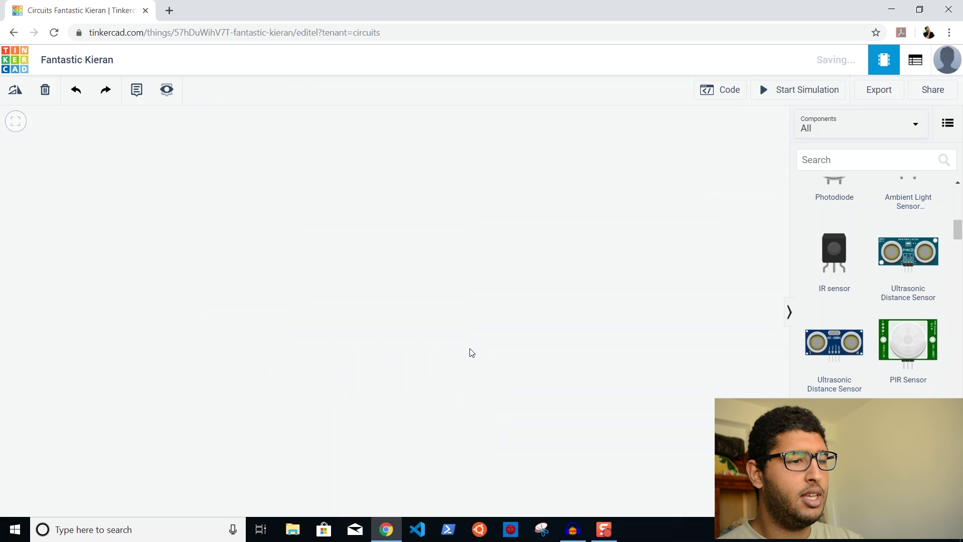
Browse the Components panel and bring up the component and starter categories list
scroll(900, 282, down, 10)
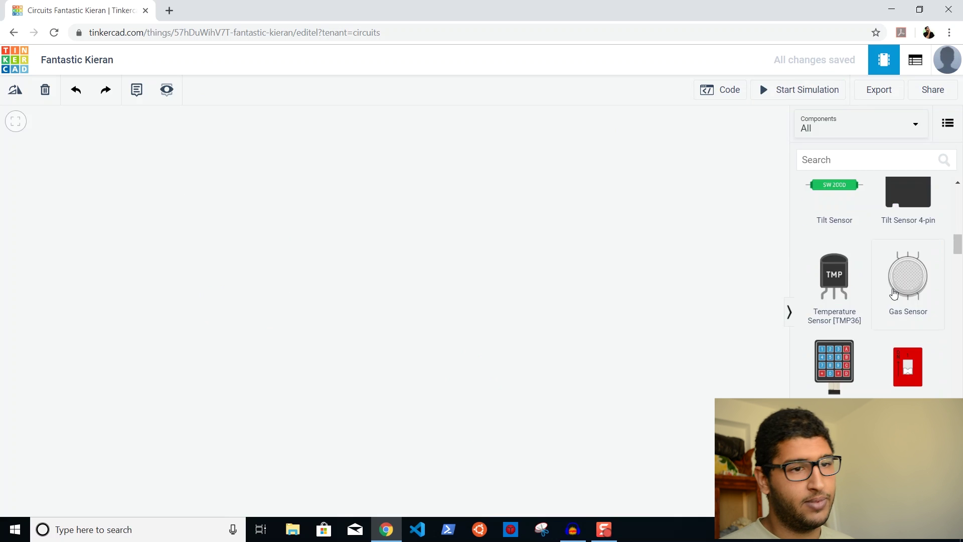
scroll(888, 294, down, 5)
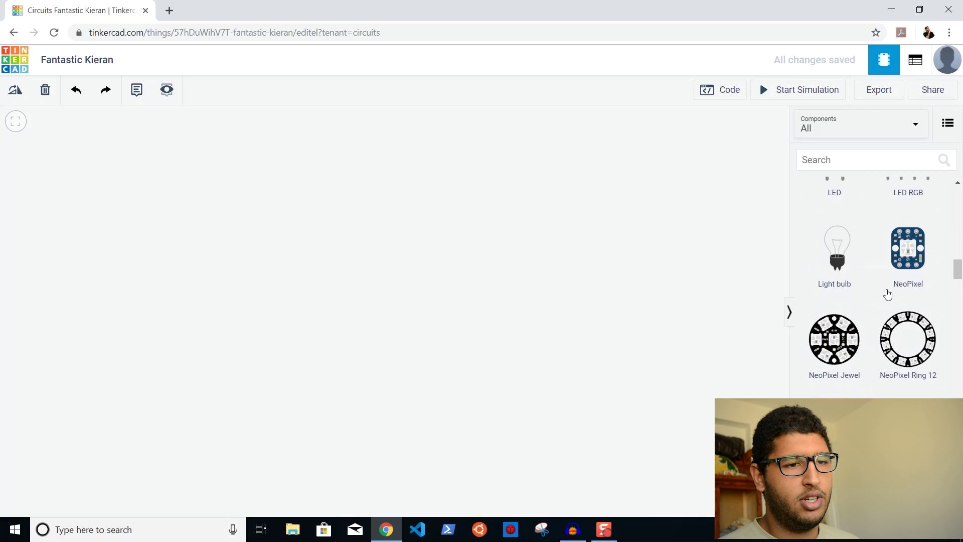
scroll(888, 290, up, 3)
scroll(888, 322, down, 4)
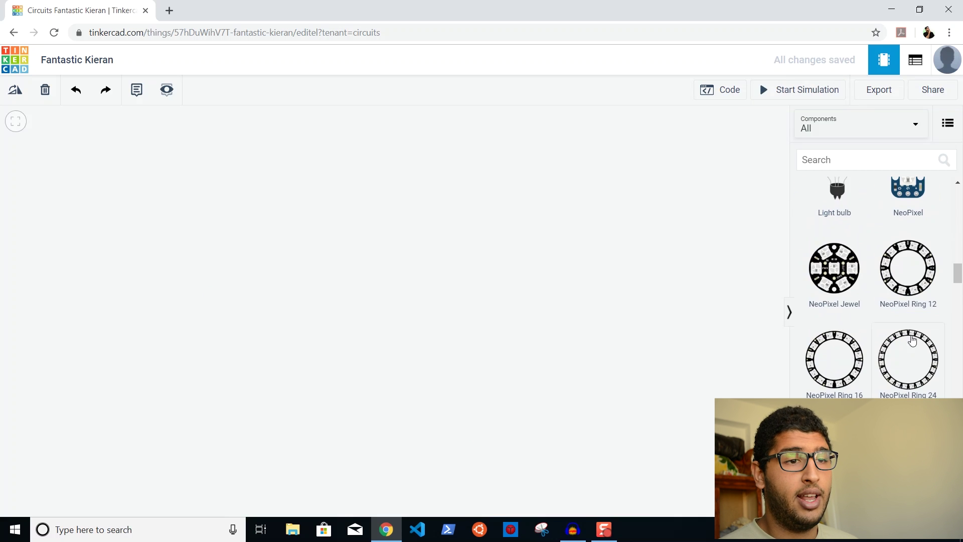
scroll(889, 325, down, 3)
scroll(889, 325, down, 8)
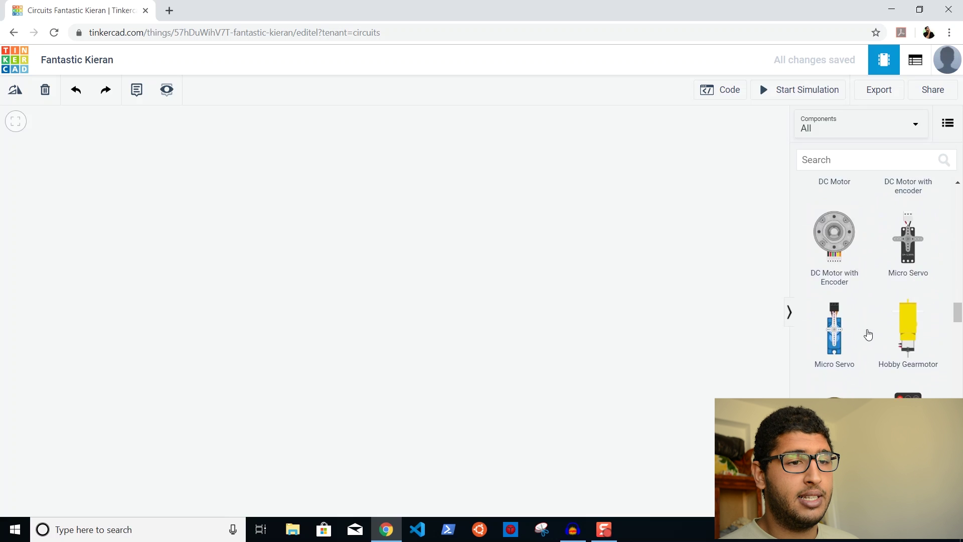
scroll(918, 253, down, 1)
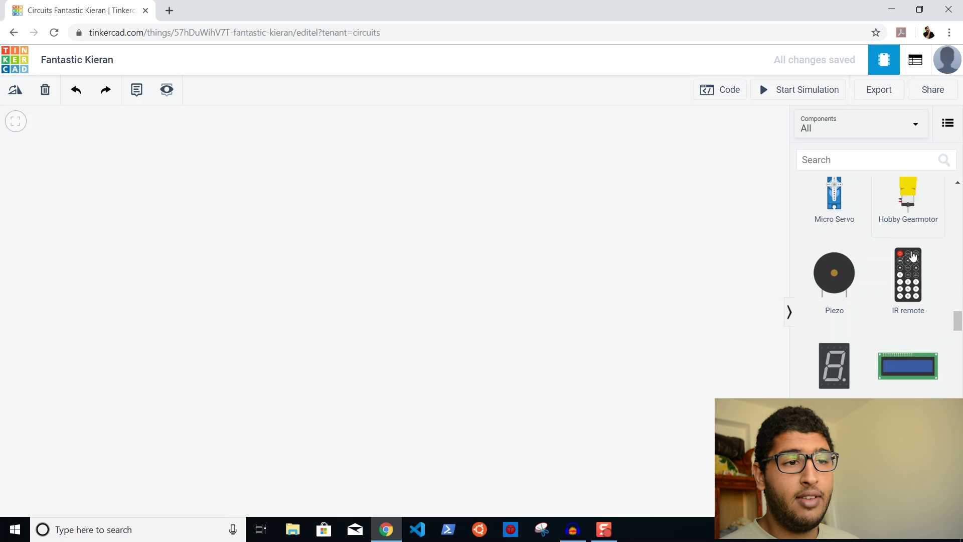
scroll(877, 313, down, 1)
scroll(916, 322, down, 10)
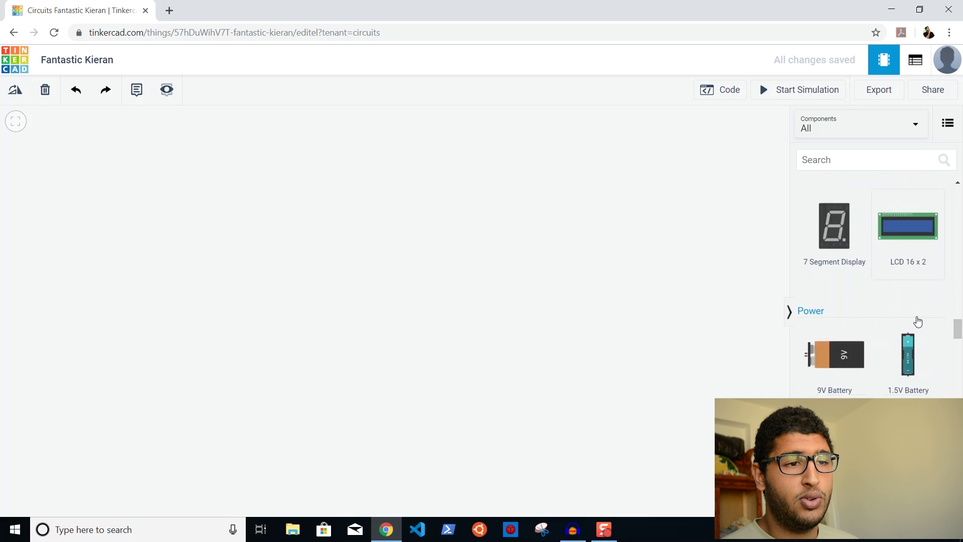
scroll(918, 322, down, 4)
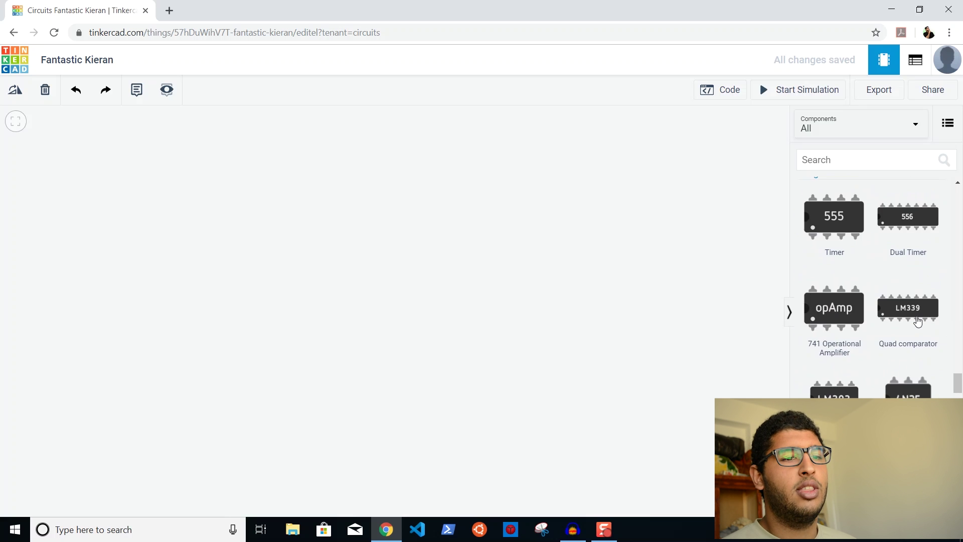
scroll(917, 321, up, 4)
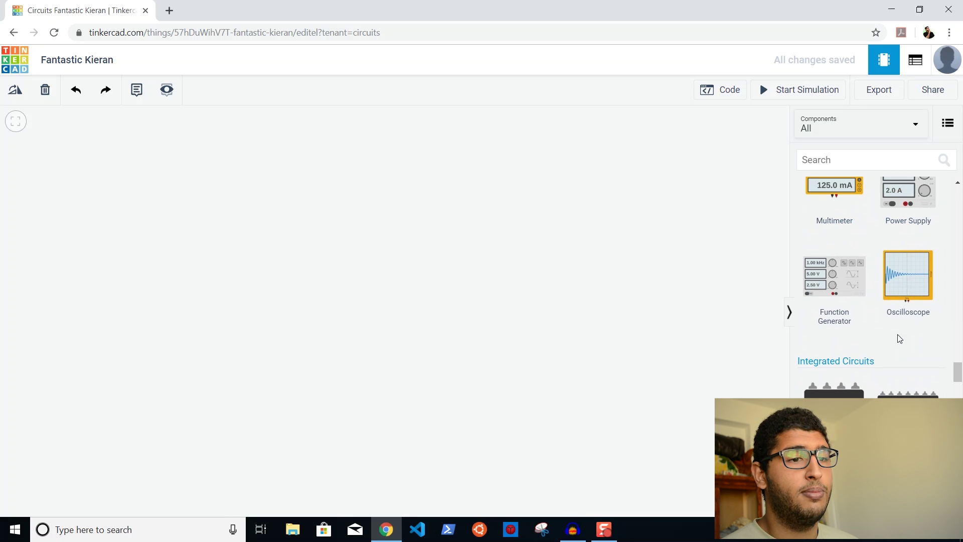
scroll(898, 334, up, 1)
scroll(891, 311, down, 5)
scroll(887, 299, down, 8)
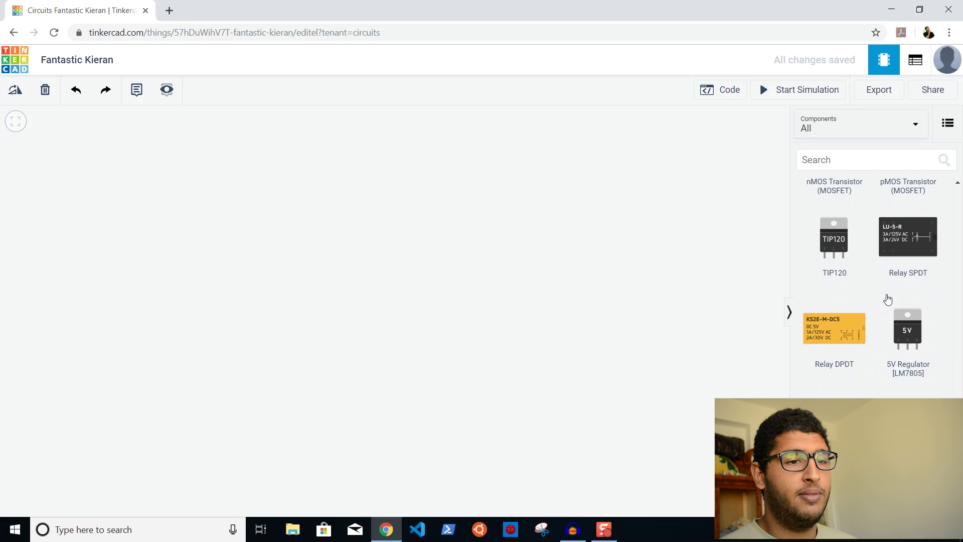
scroll(888, 298, up, 15)
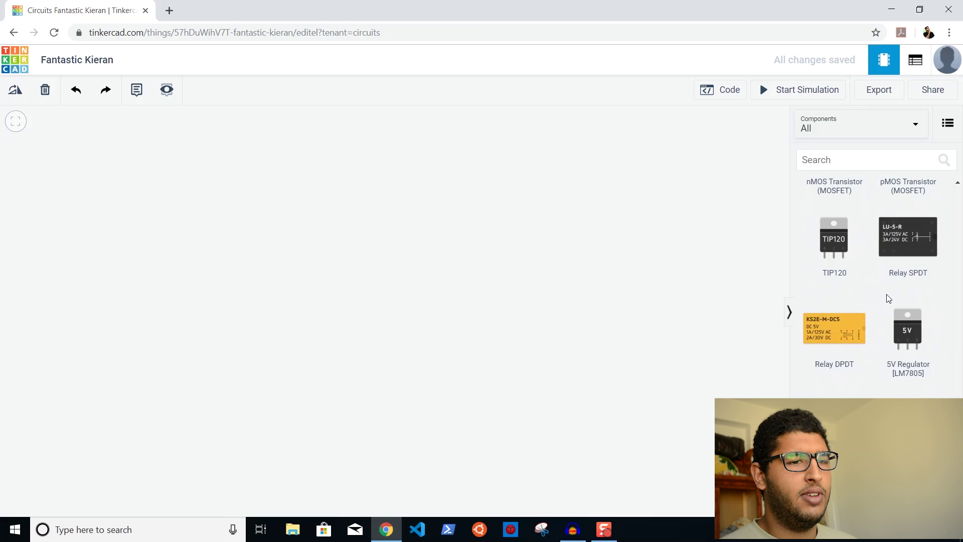
scroll(887, 295, up, 15)
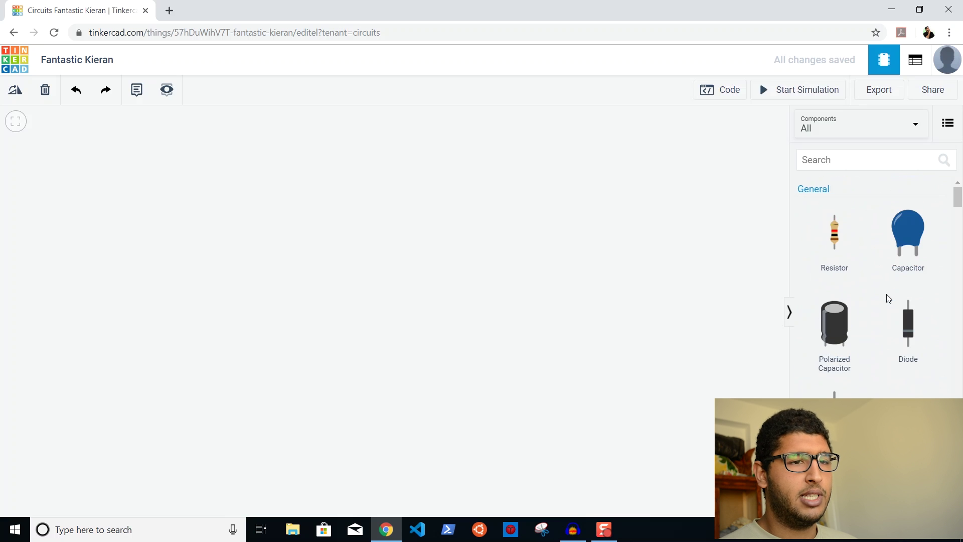
click(901, 132)
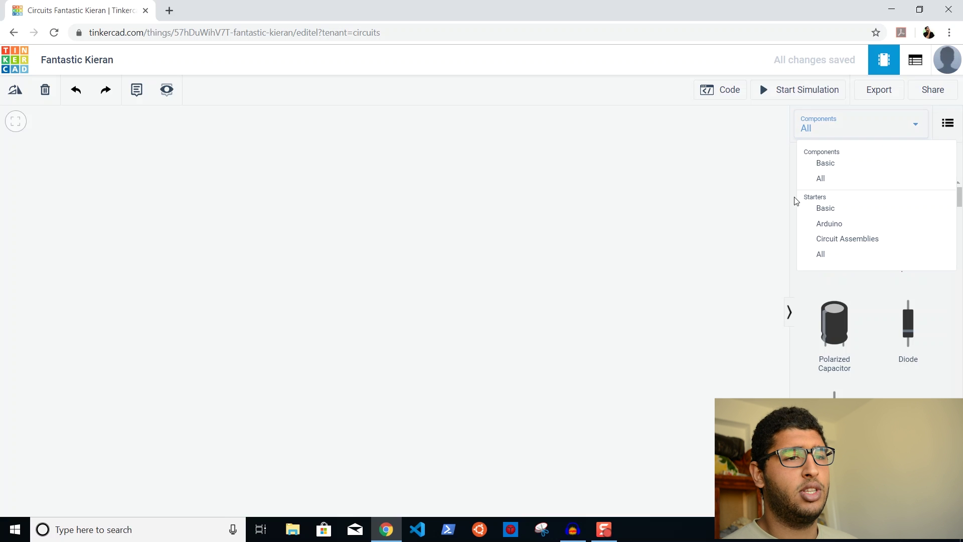
Place the Arduino Blink starter circuit on the canvas
click(817, 223)
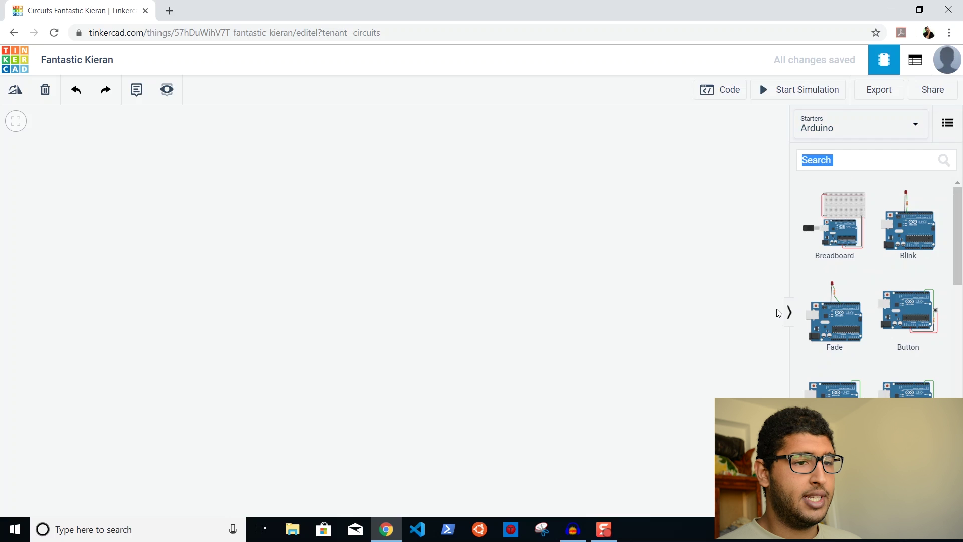
scroll(858, 246, down, 5)
scroll(858, 243, up, 5)
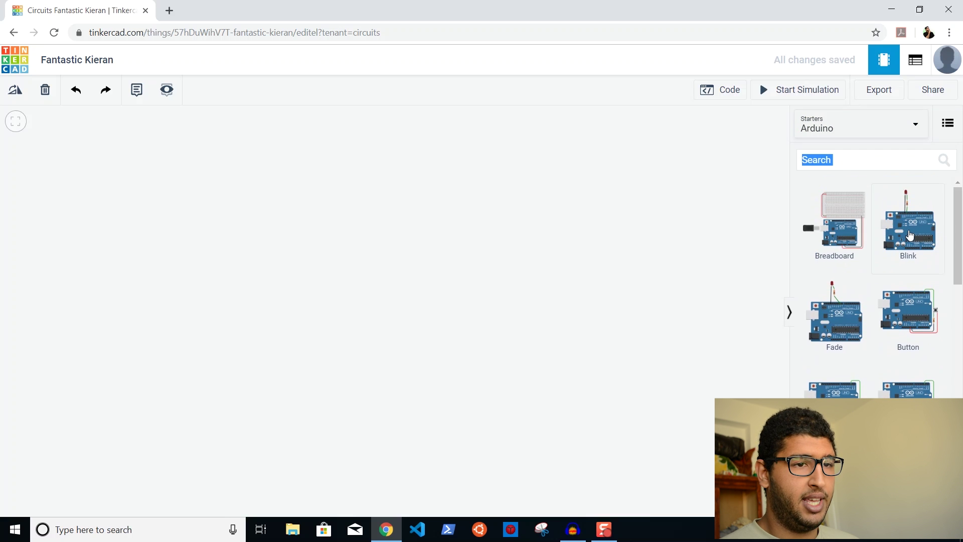
drag(909, 225, 411, 226)
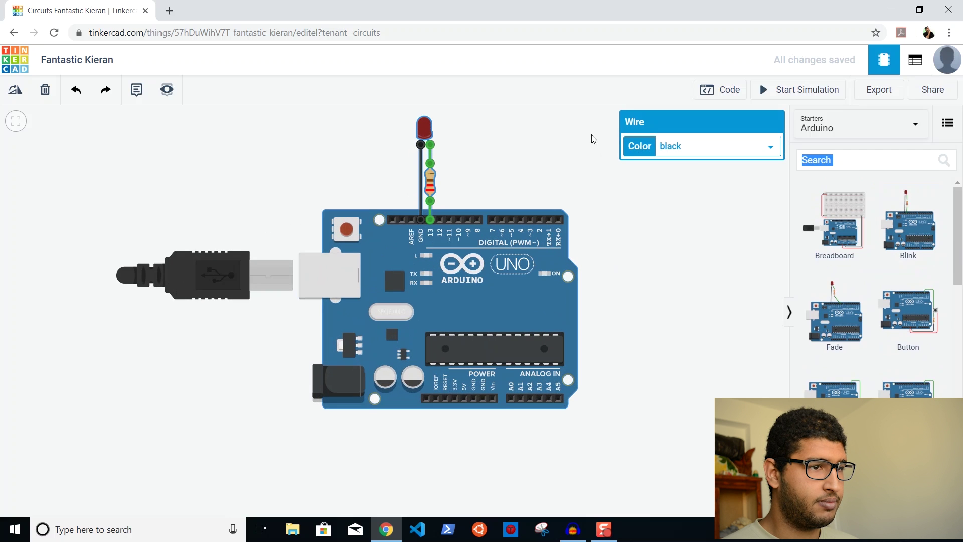
scroll(462, 180, up, 3)
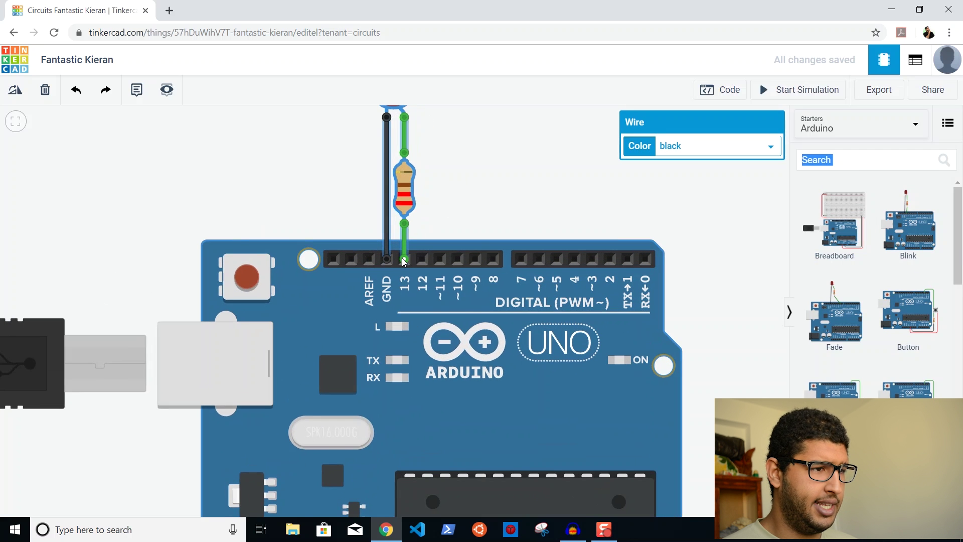
scroll(404, 261, down, 1)
scroll(402, 270, down, 2)
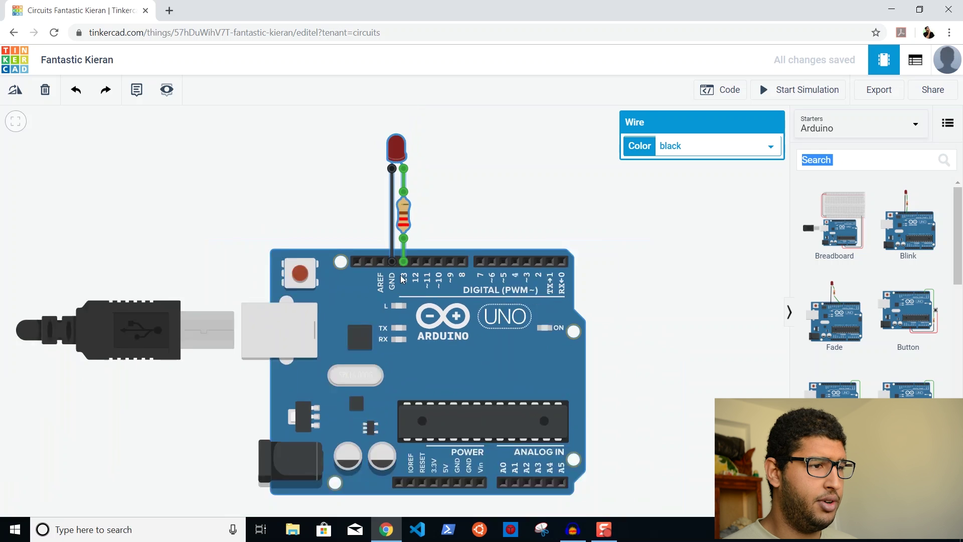
Run the Blink simulation briefly, then stop it and open the code
click(795, 98)
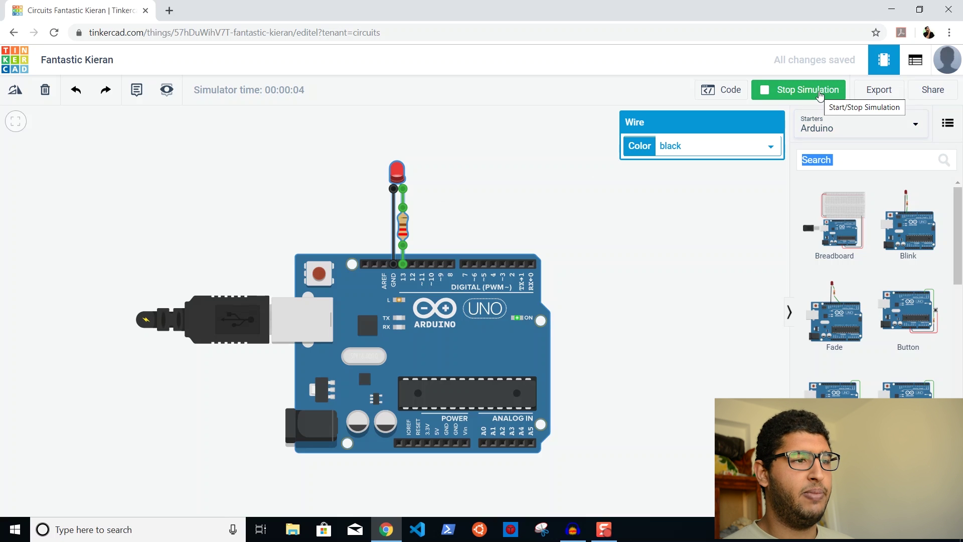
click(820, 93)
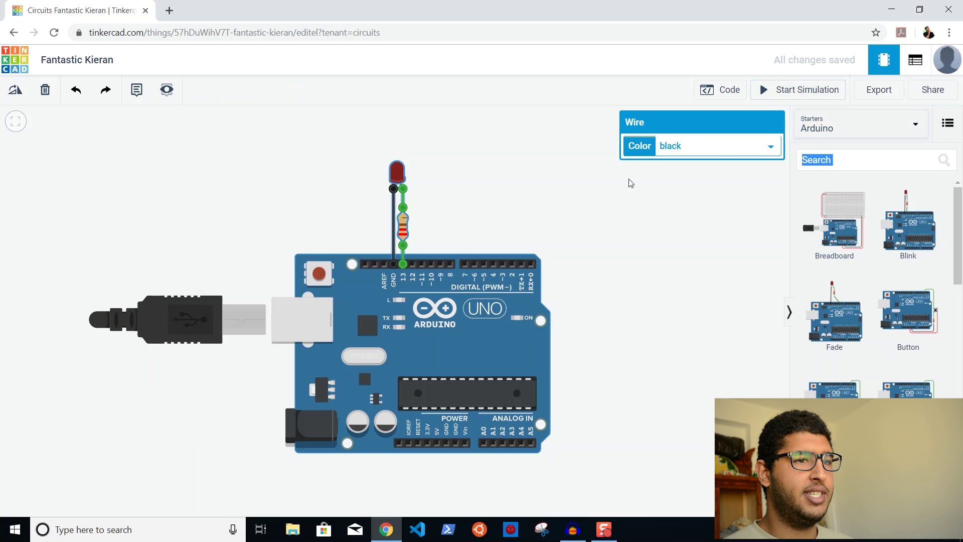
click(736, 90)
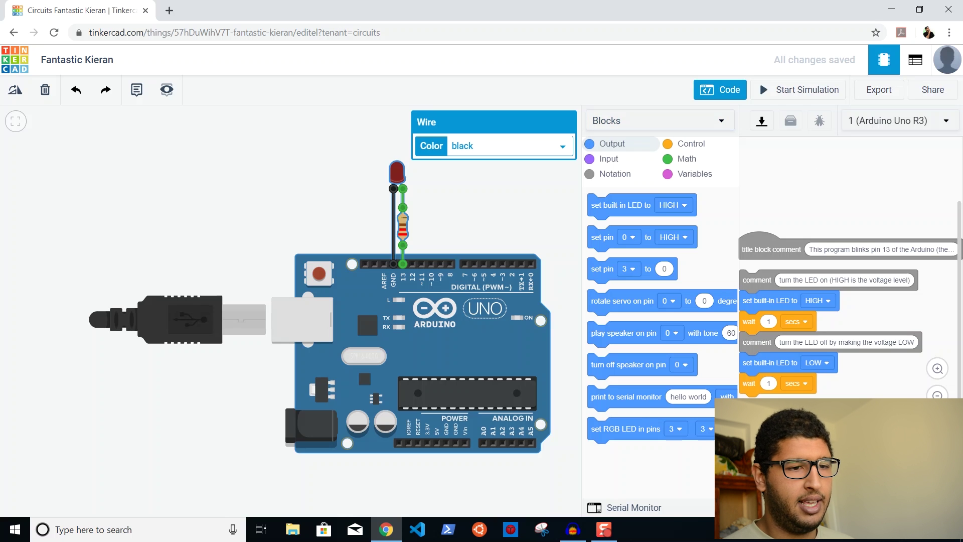
Move the Blink title comment block up and back down in the Blocks editor
scroll(847, 311, right, 2)
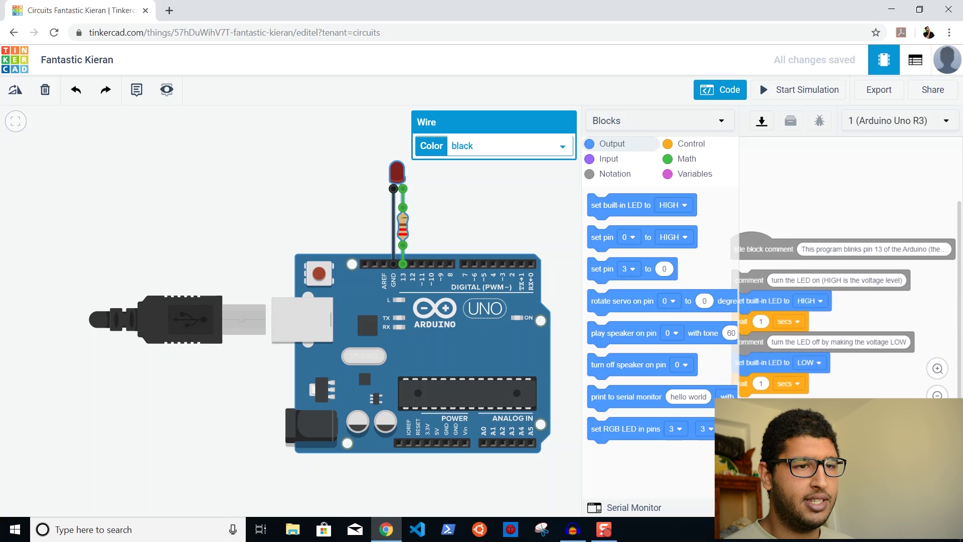
scroll(828, 316, left, 1)
scroll(783, 269, left, 2)
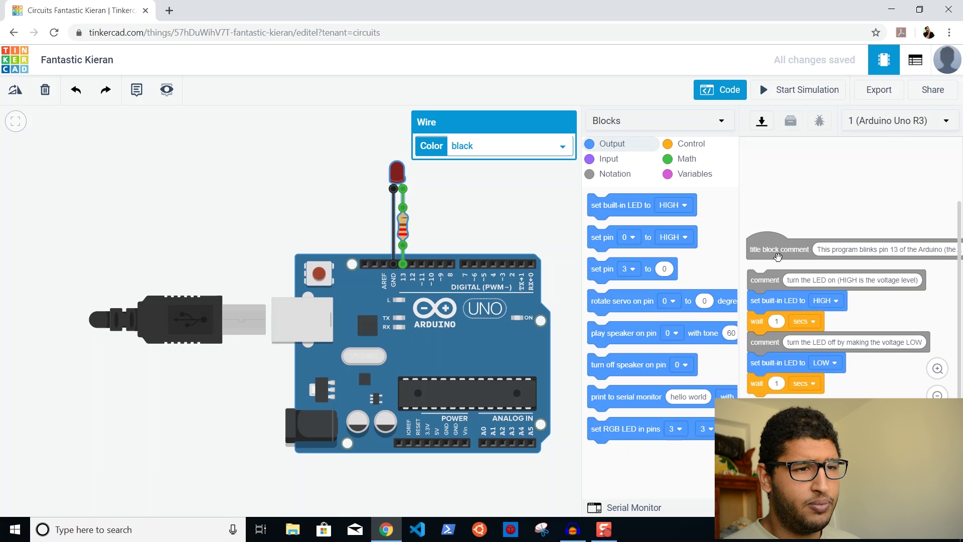
drag(778, 257, 771, 194)
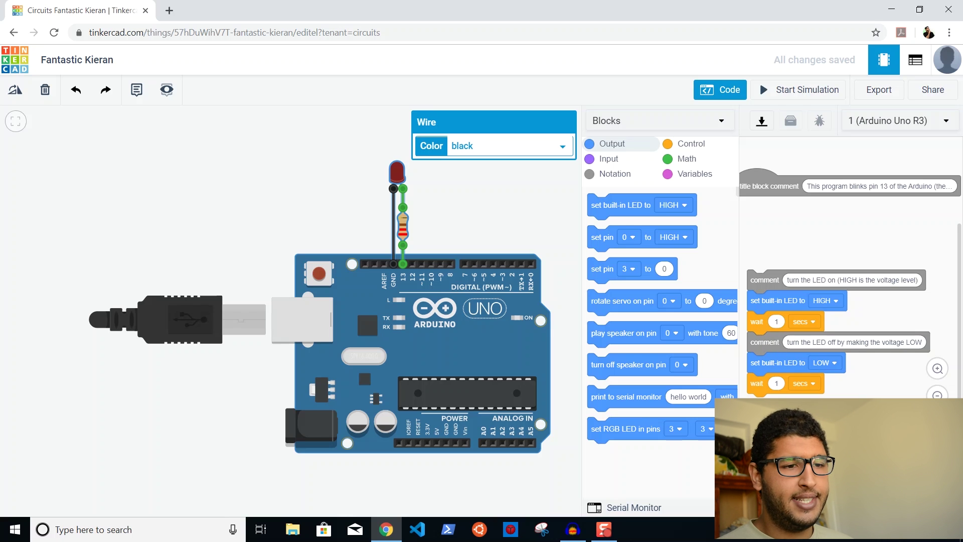
scroll(847, 276, left, 1)
drag(780, 190, 789, 248)
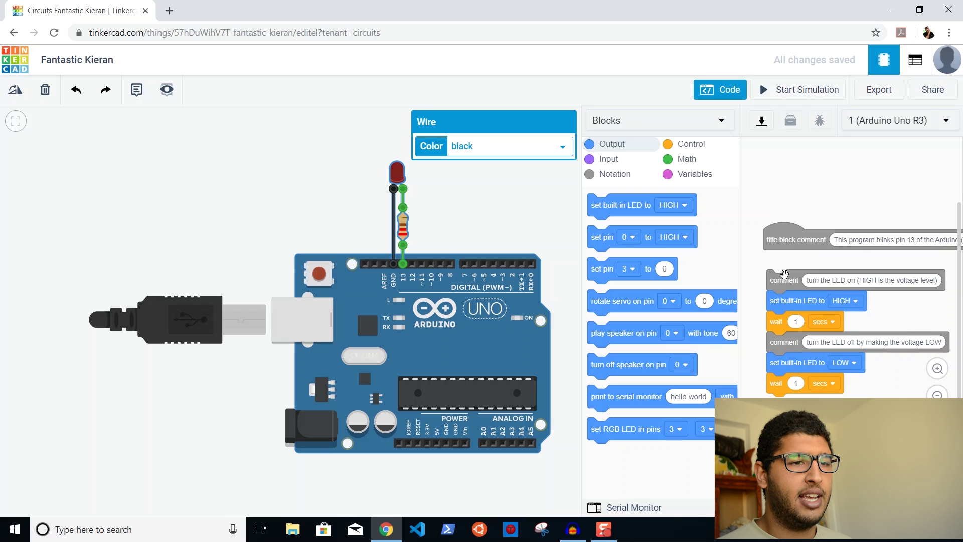
click(704, 128)
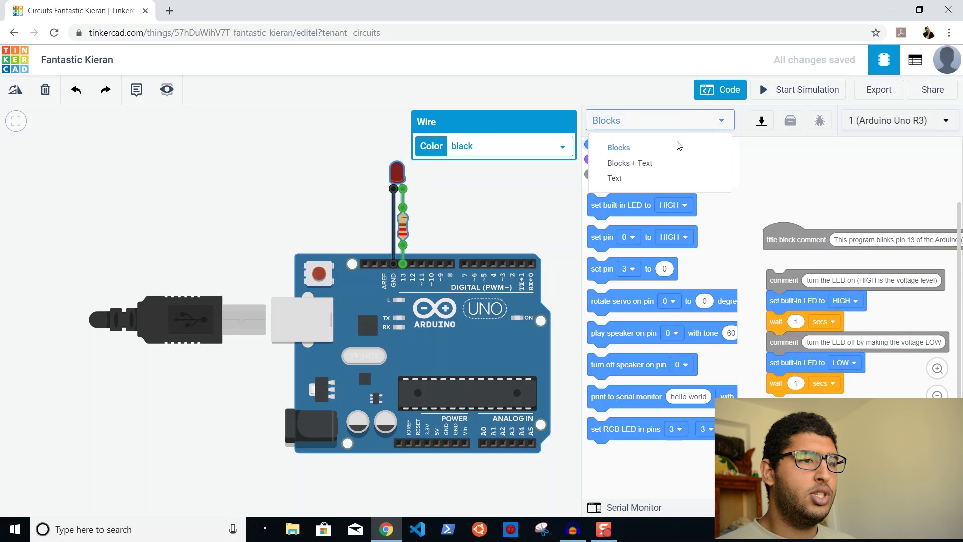
Show the code as Blocks + Text, then request Text-only editing
click(631, 163)
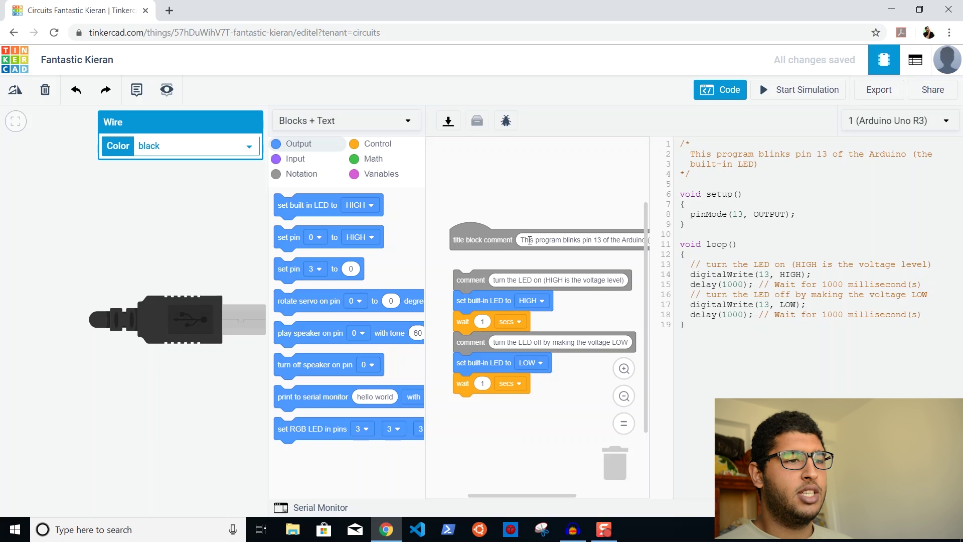
drag(726, 351, 680, 146)
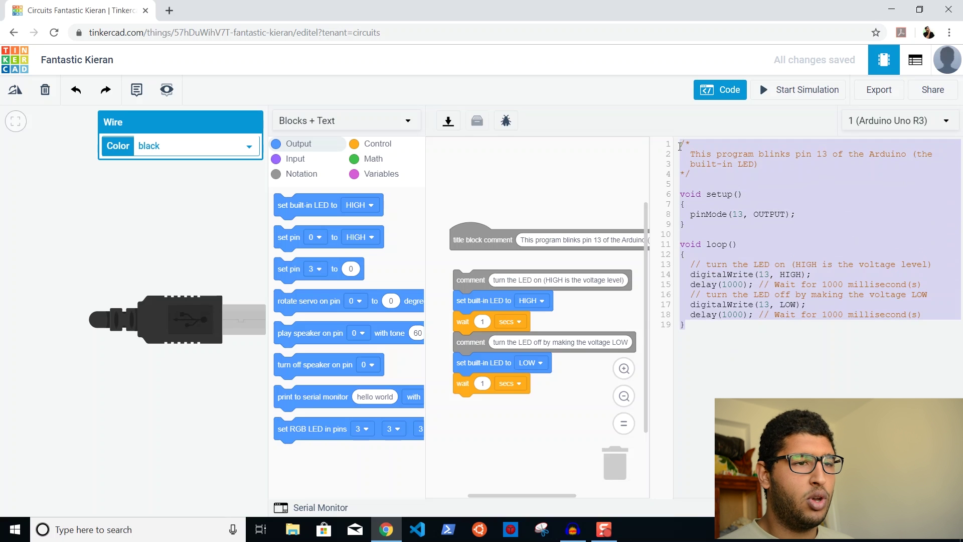
click(777, 177)
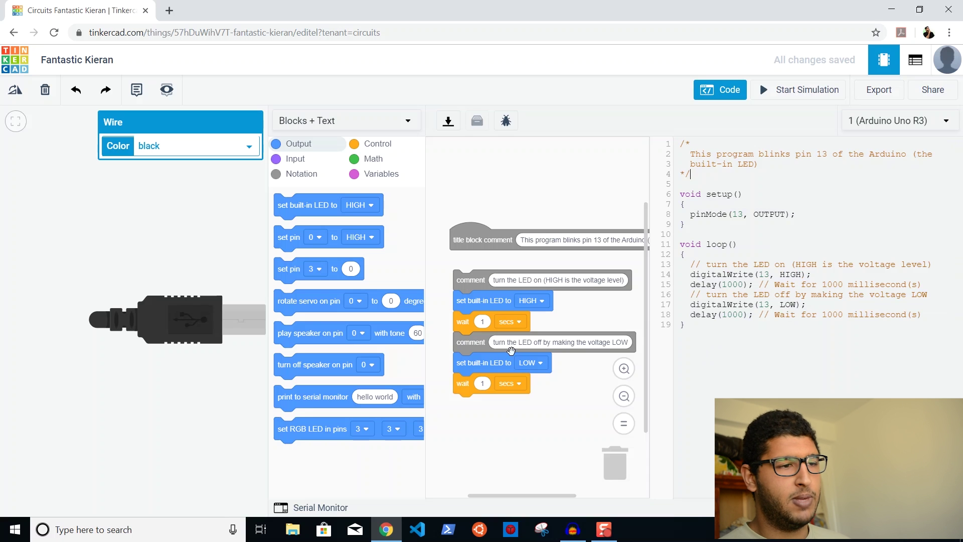
click(346, 120)
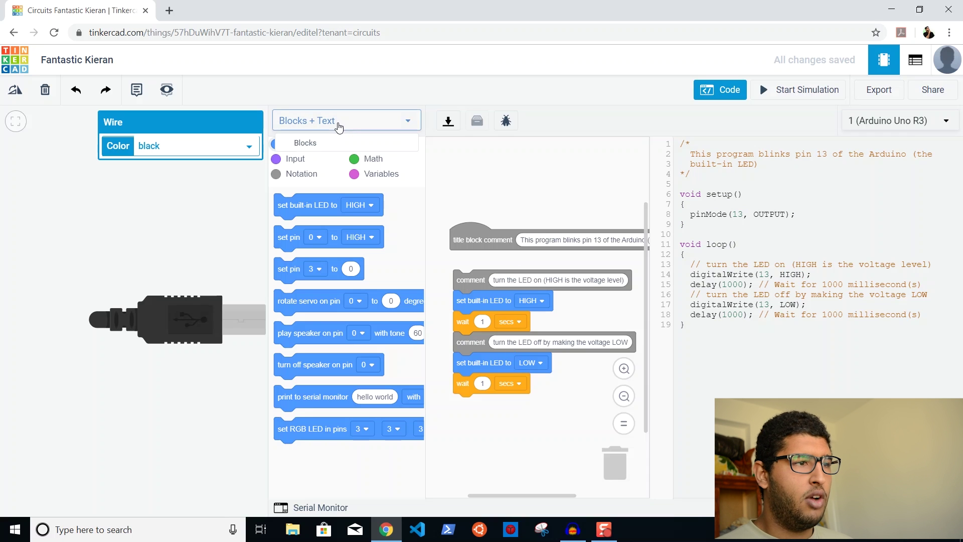
click(311, 178)
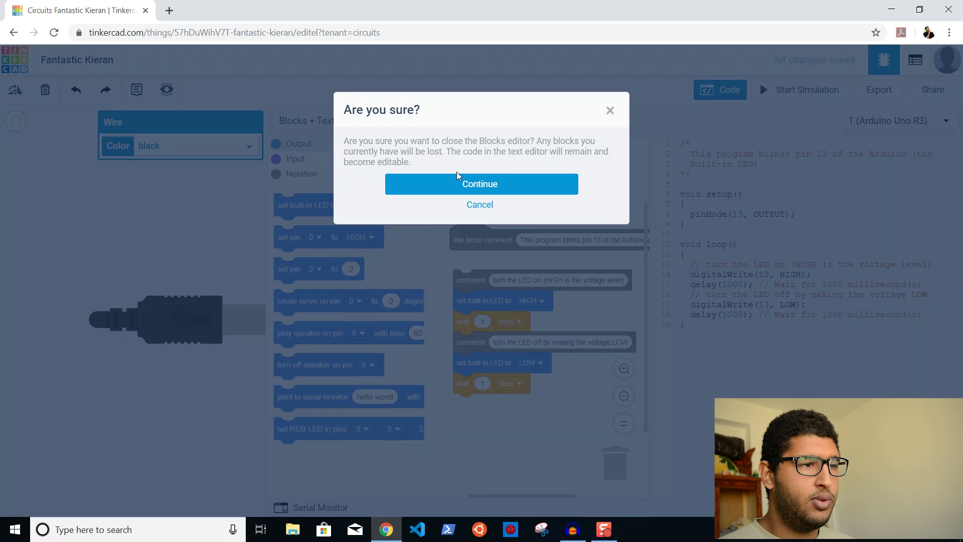
Confirm discarding the blocks to switch to text-only code
click(467, 190)
drag(700, 401, 624, 156)
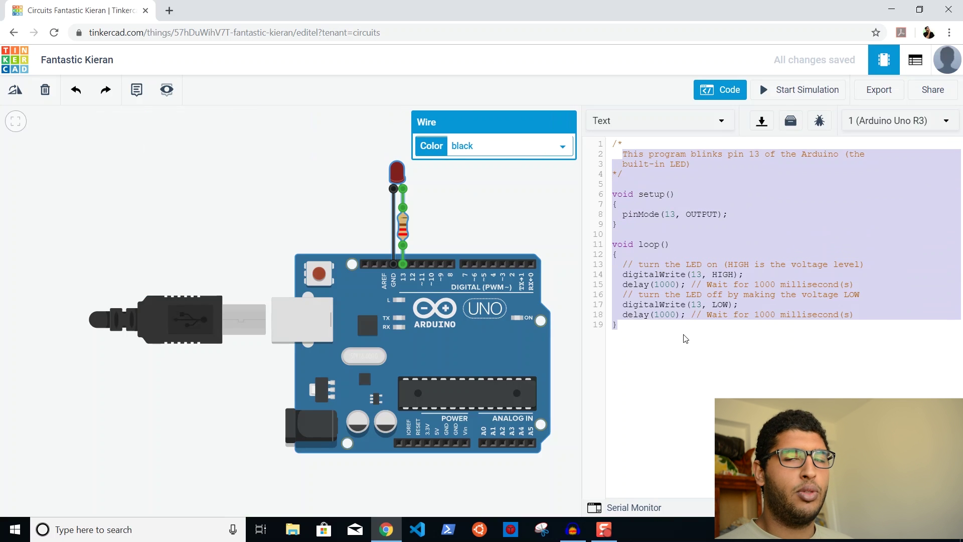
click(687, 382)
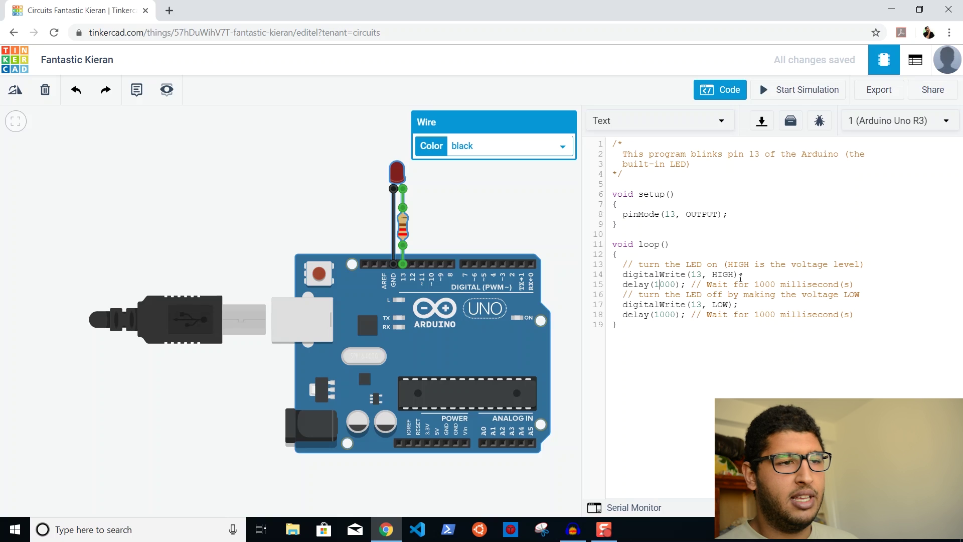
Change both delay(1000) calls to delay(2000) and start the simulation
key(BackSpace)
text(2)
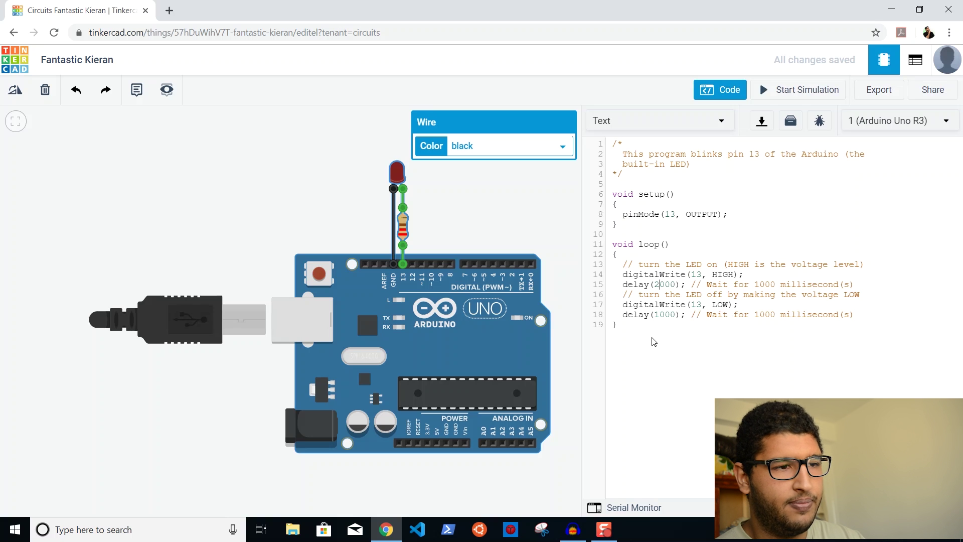
key(BackSpace)
text(2)
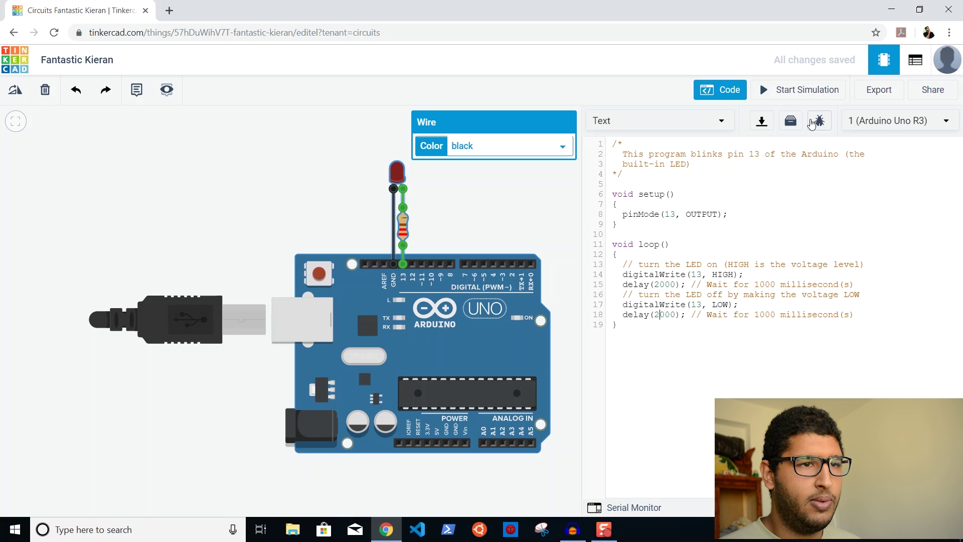
click(791, 92)
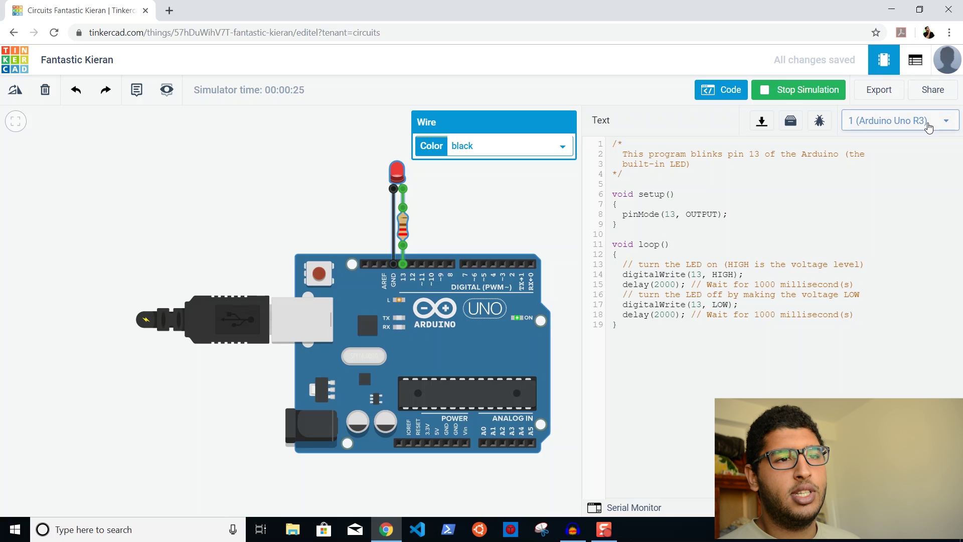
Check the board list and zoom to fit the running Blink circuit
click(947, 122)
click(948, 122)
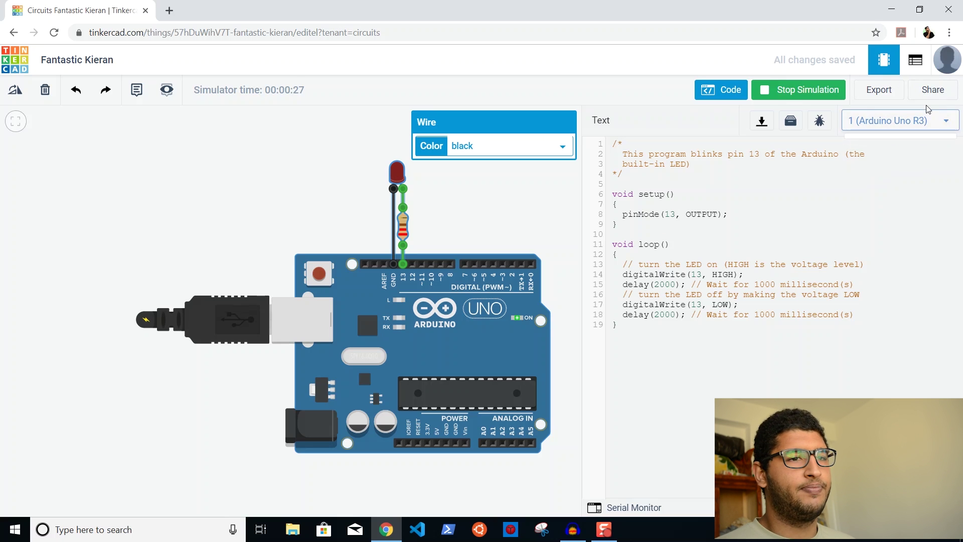
click(10, 129)
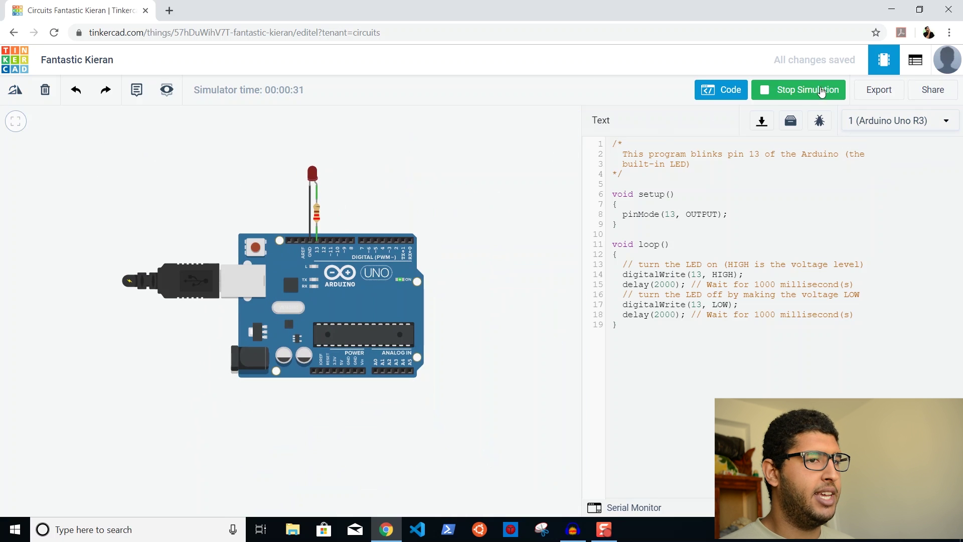
click(86, 63)
Return to the Circuits dashboard and scroll past the Fantastic Kieran design
click(150, 230)
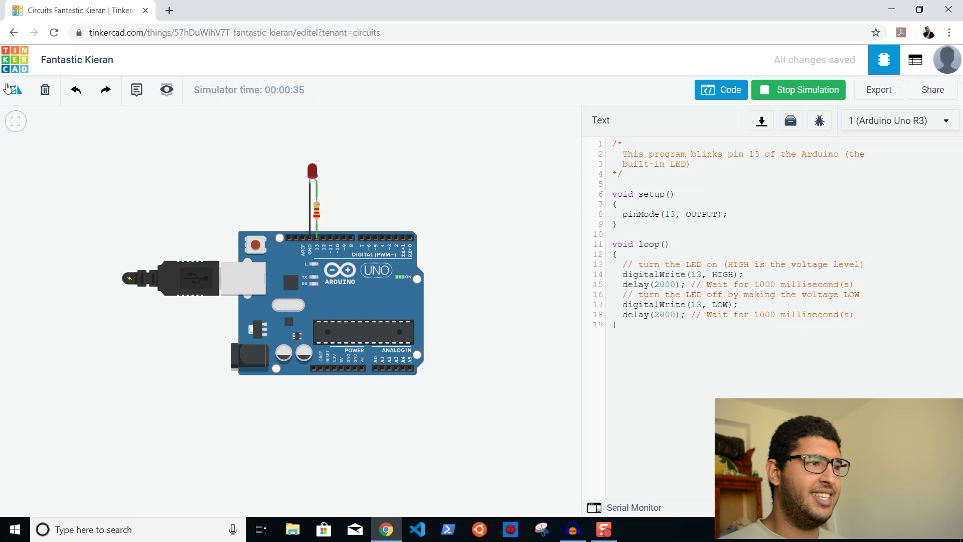
click(15, 59)
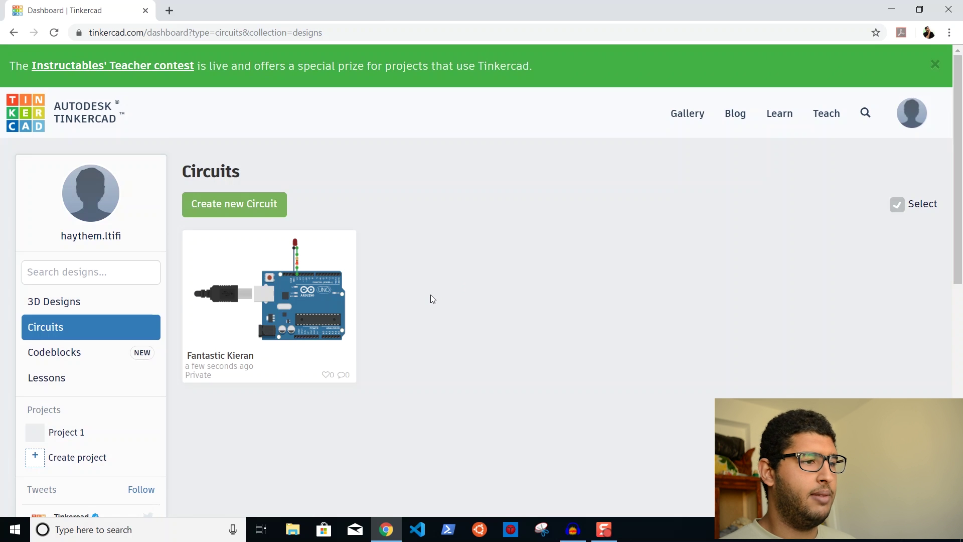
scroll(430, 298, down, 6)
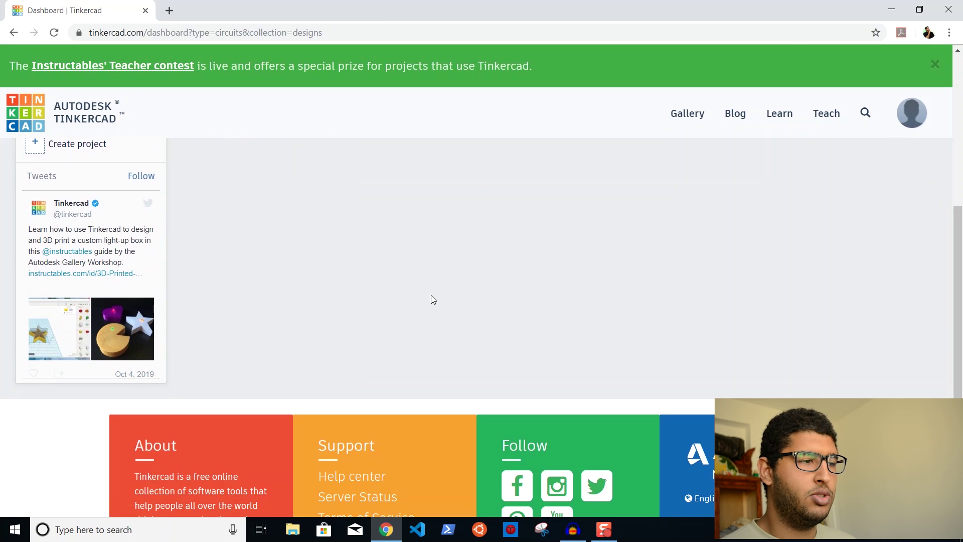
scroll(431, 300, down, 1)
scroll(431, 299, up, 2)
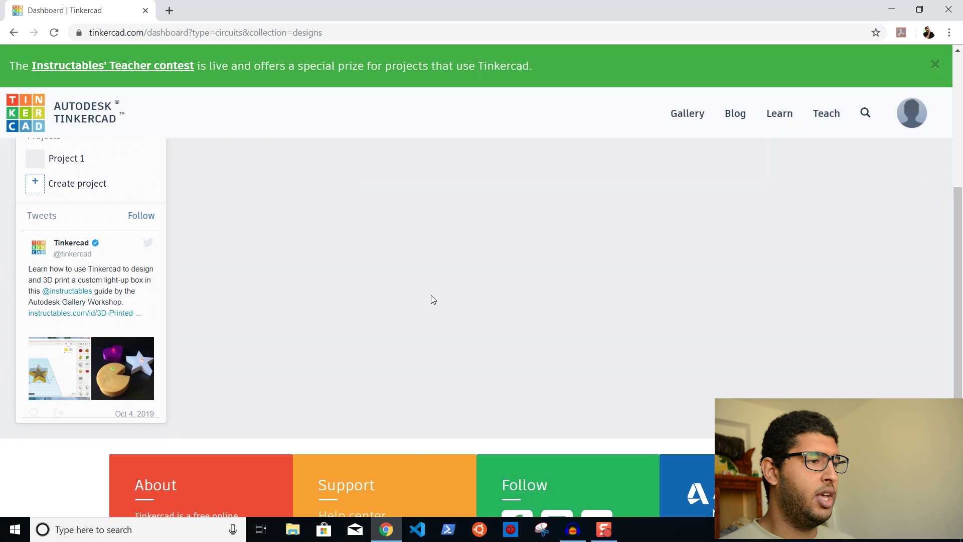
scroll(433, 300, up, 5)
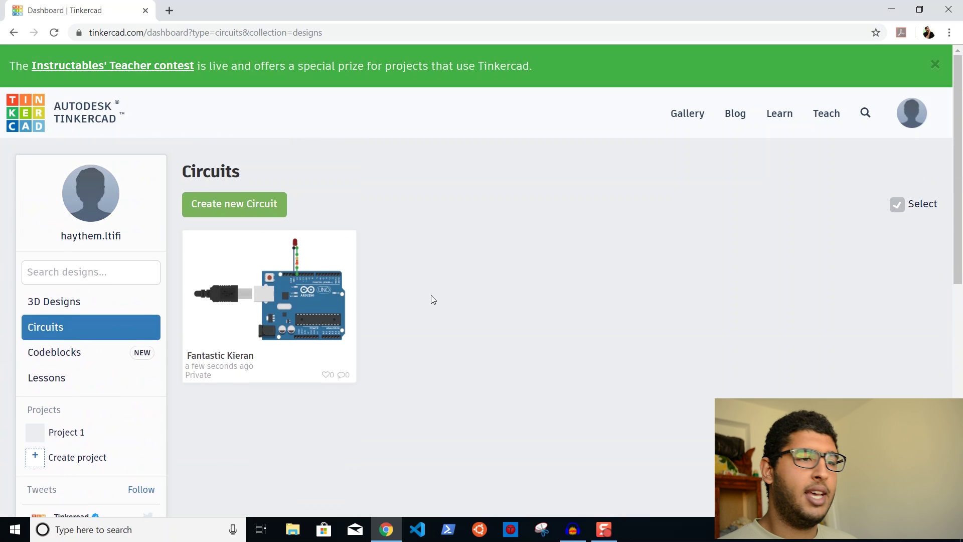